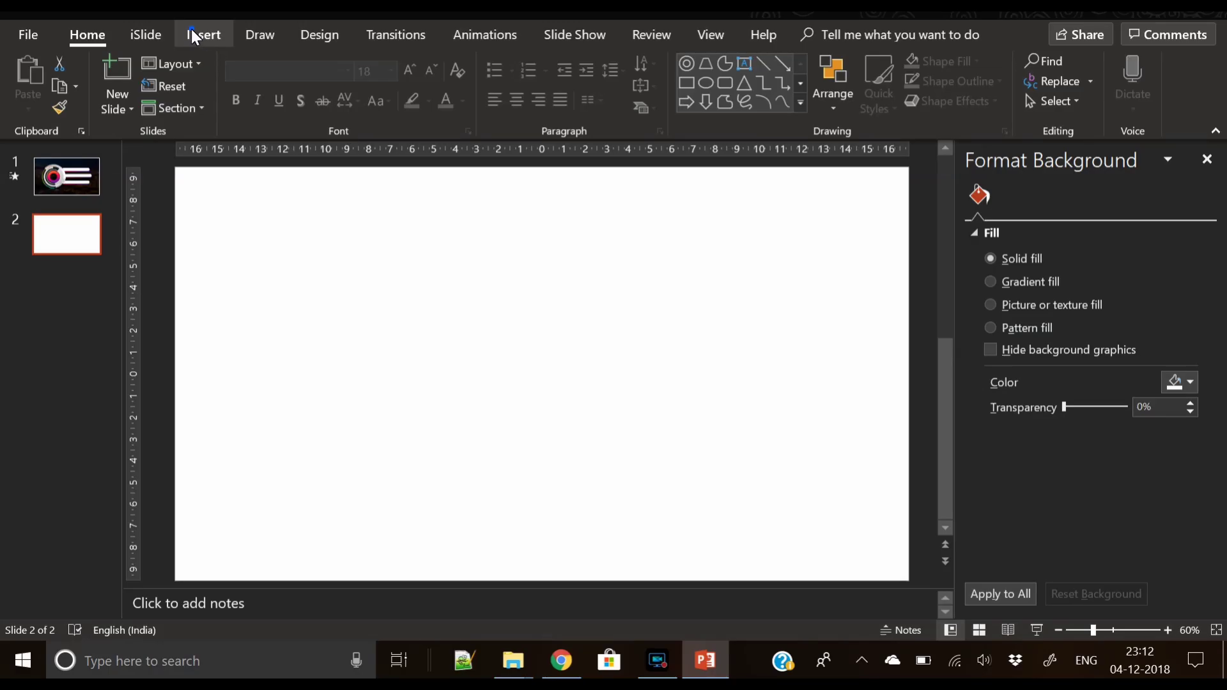
Leave the finished infographic preview and go back to editing the blank second slide.
click(192, 33)
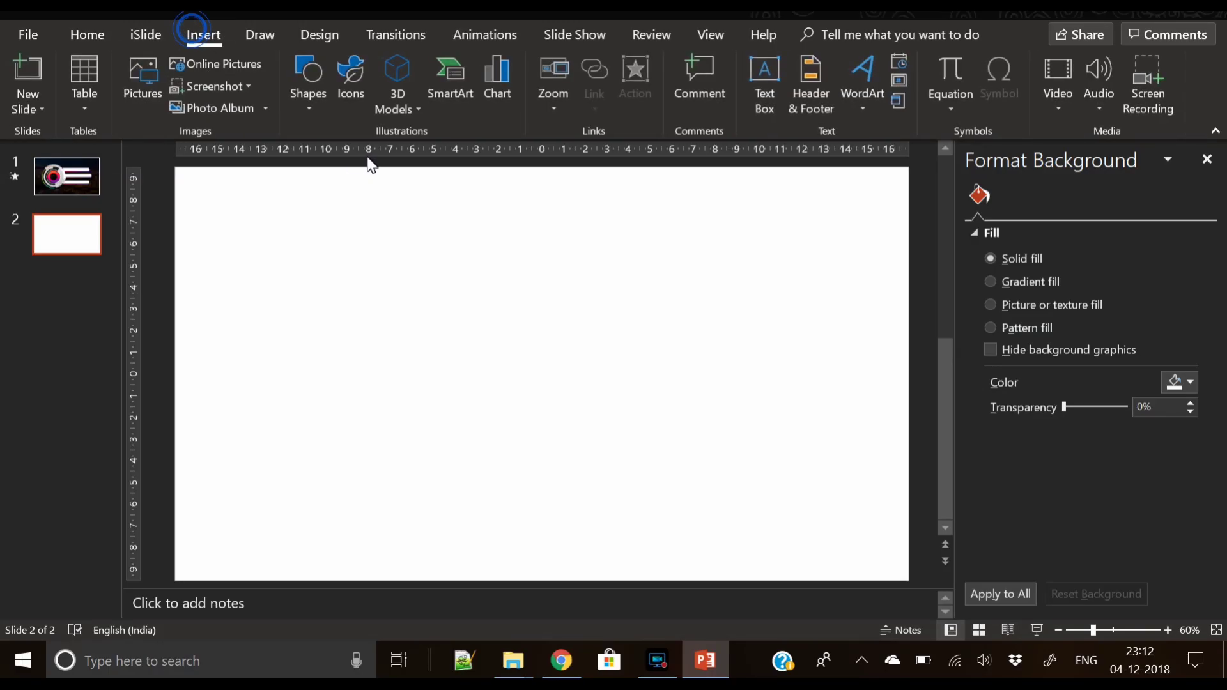
Draw a blue Donut shape on the blank slide.
click(309, 110)
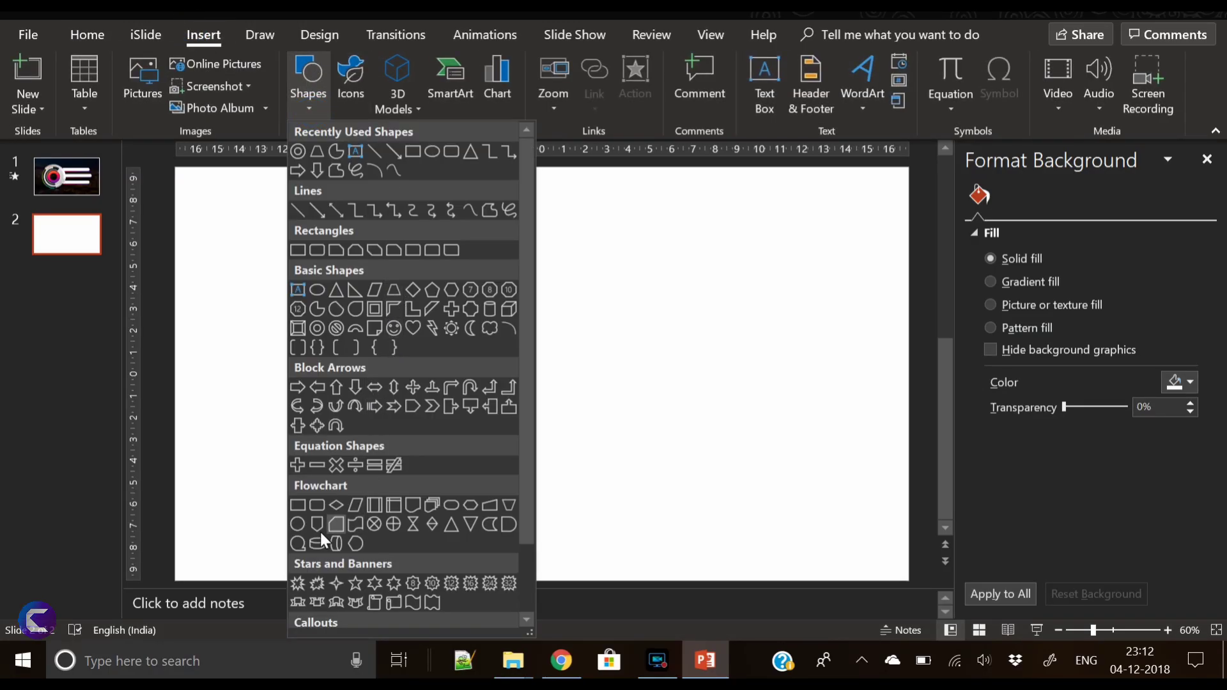
click(299, 155)
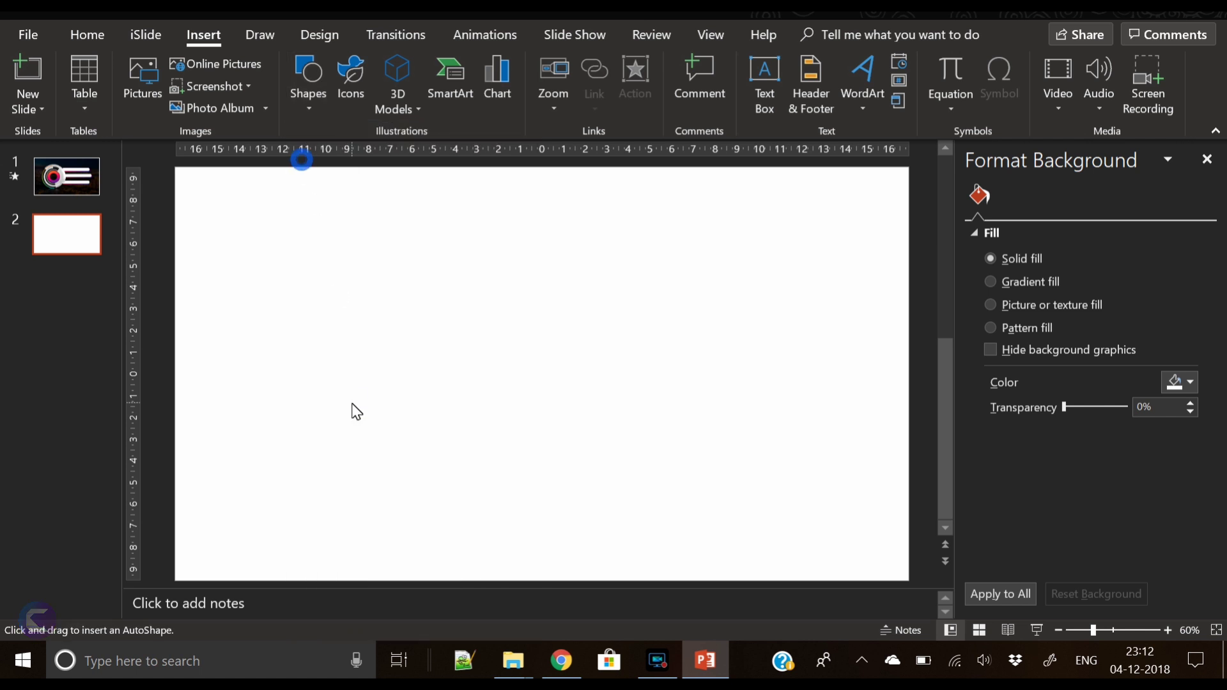
drag(350, 329, 545, 400)
Turn on the centre guides, centre the donut on their crossing, and thin its ring.
click(730, 44)
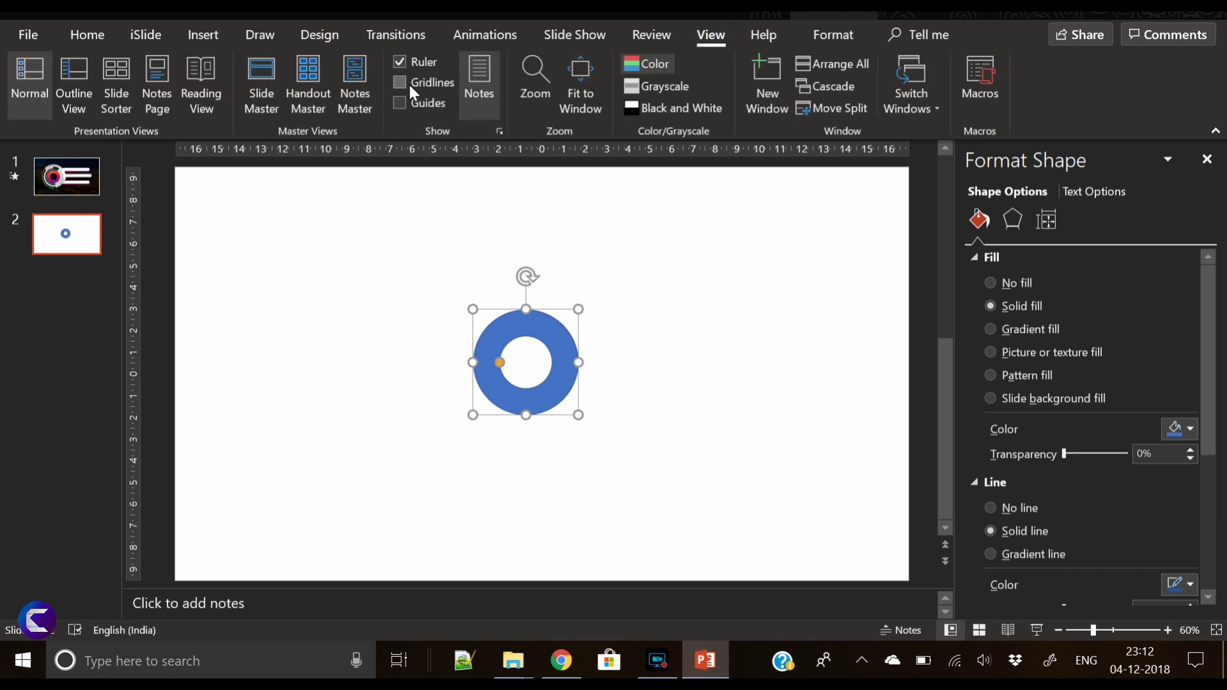
click(408, 106)
drag(564, 403, 579, 410)
drag(518, 374, 504, 370)
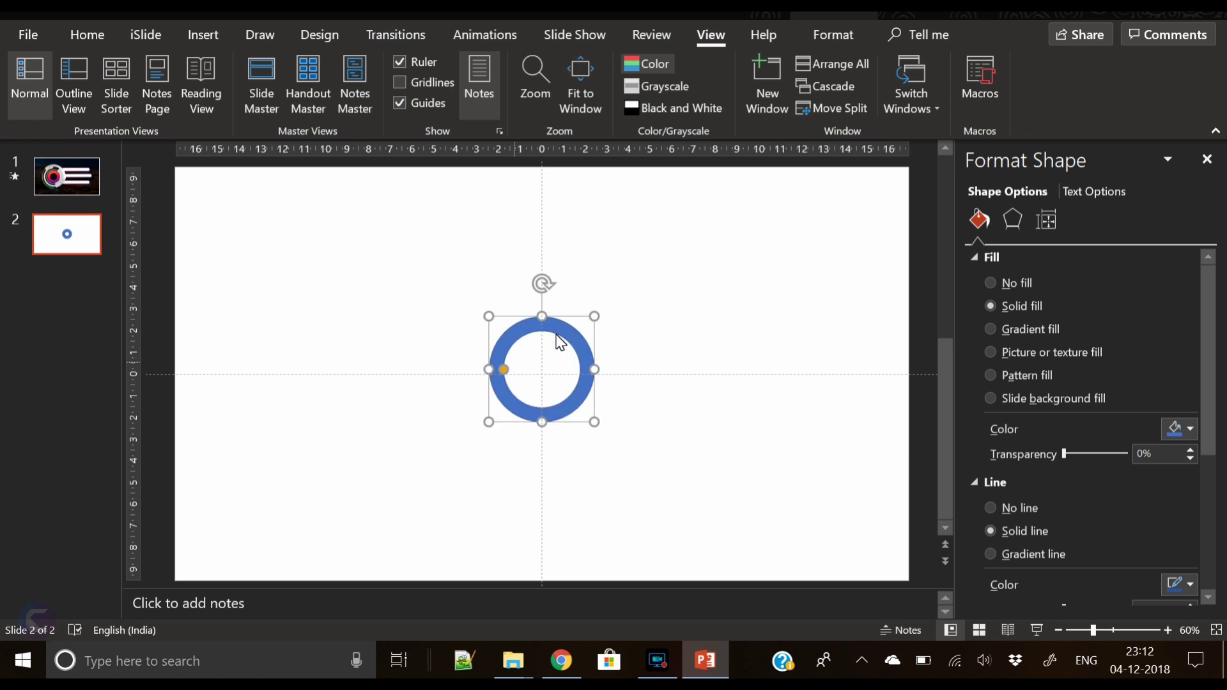
click(828, 38)
Remove the donut's outline and layer a copy over it with a different ring thickness.
click(458, 82)
click(714, 318)
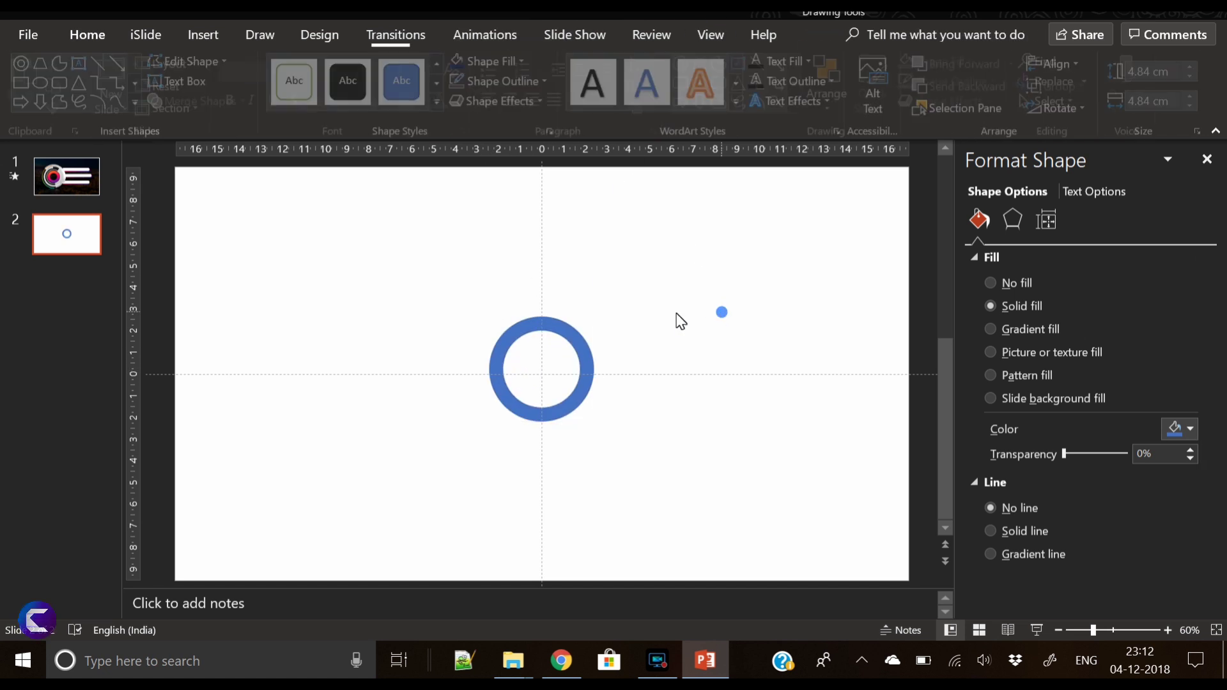
click(578, 336)
key(ctrl+c)
key(ctrl+v)
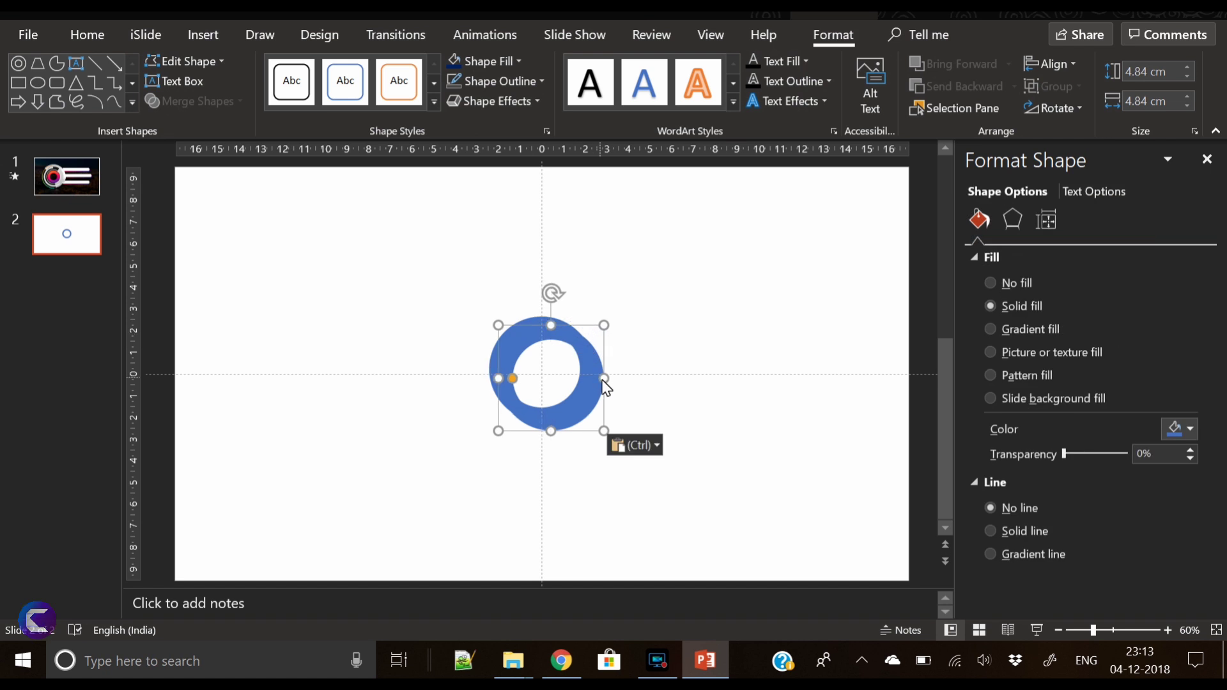
drag(592, 405, 612, 450)
drag(487, 372, 487, 381)
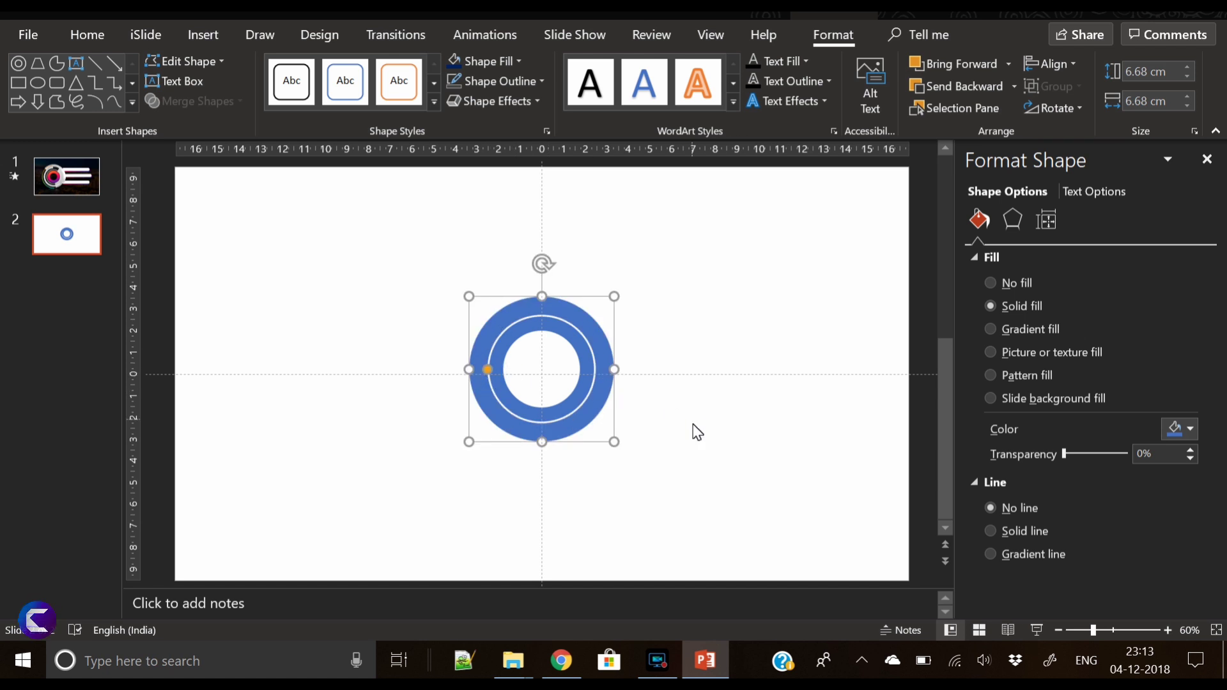
Add a larger 12.56 cm donut copy around the centre with a much thicker ring.
click(692, 423)
click(578, 416)
click(579, 423)
key(ctrl+v)
drag(614, 442, 682, 512)
drag(439, 369, 465, 370)
click(716, 440)
click(646, 438)
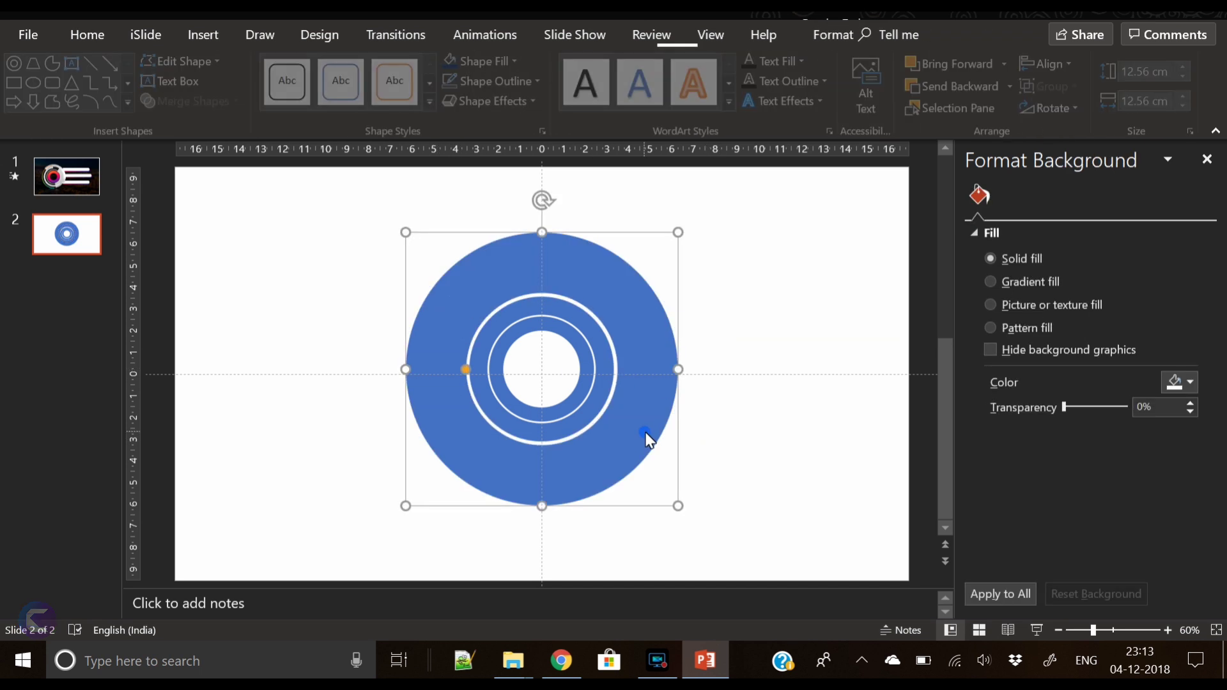
click(740, 440)
Draw a large Pie shape over the donut rings.
click(207, 37)
click(319, 87)
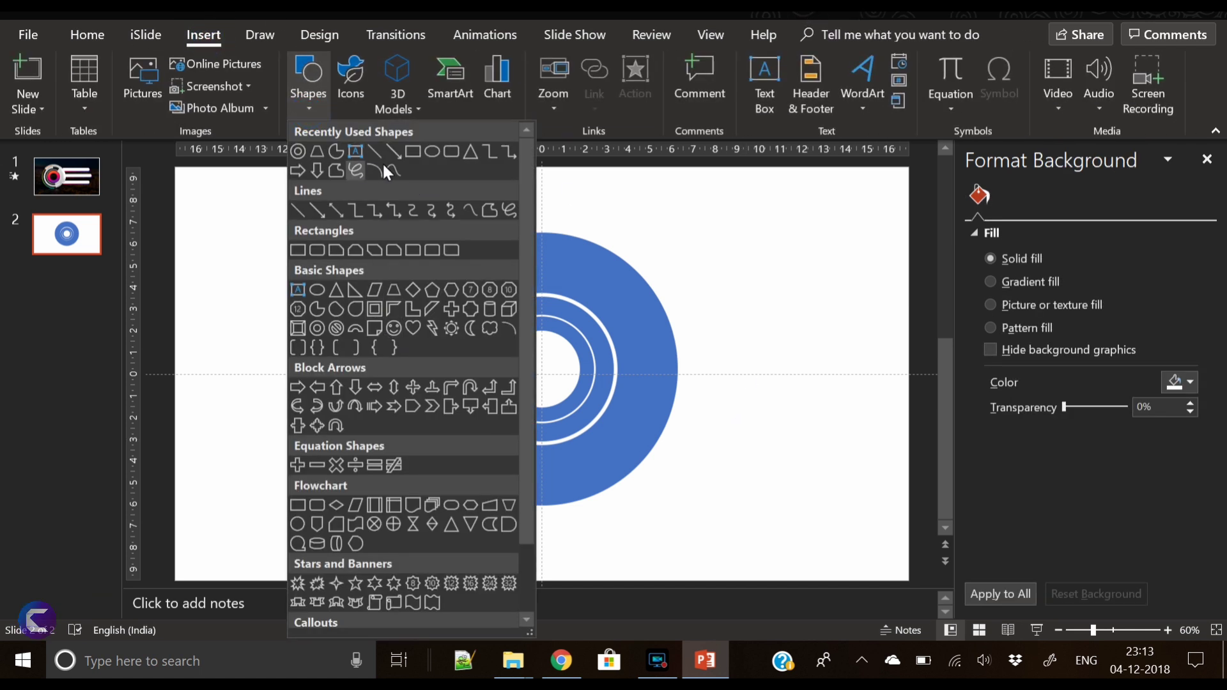
click(336, 152)
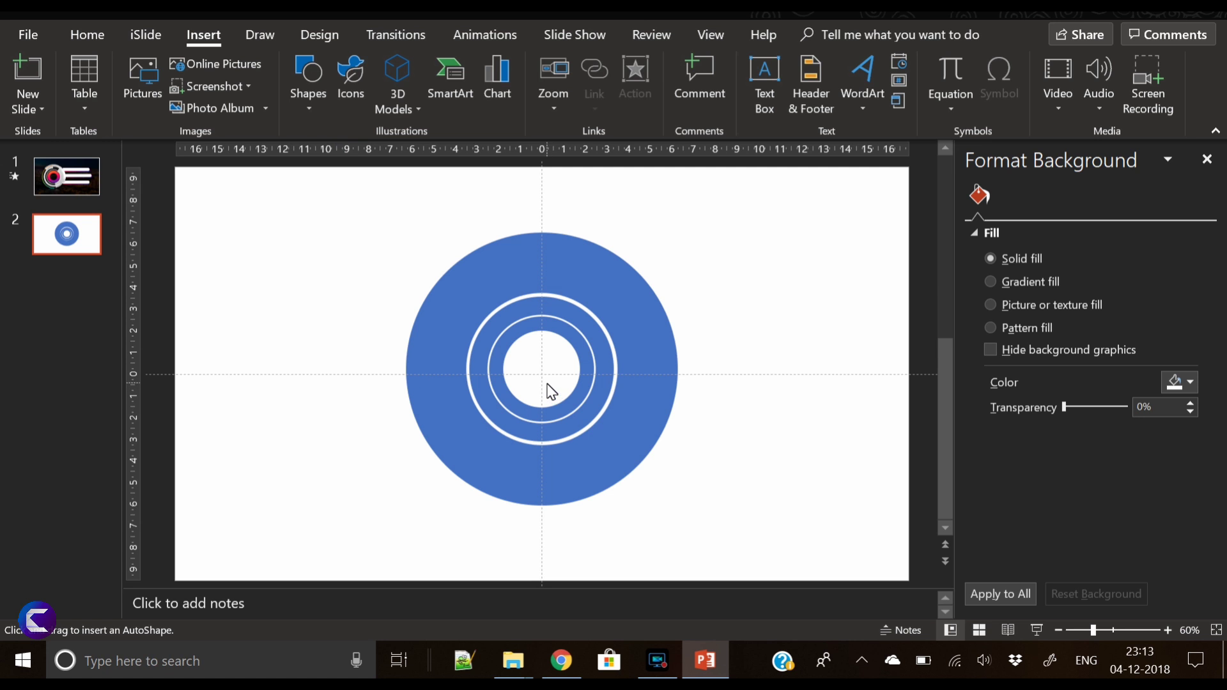
drag(539, 364, 718, 567)
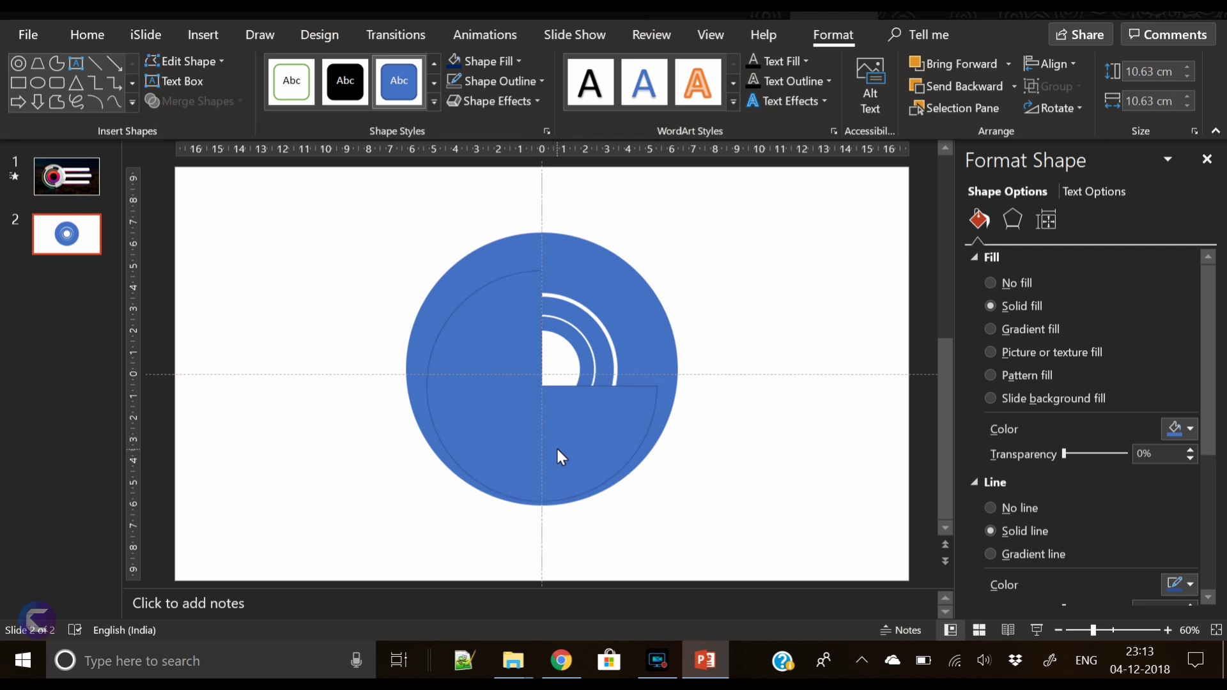
click(559, 445)
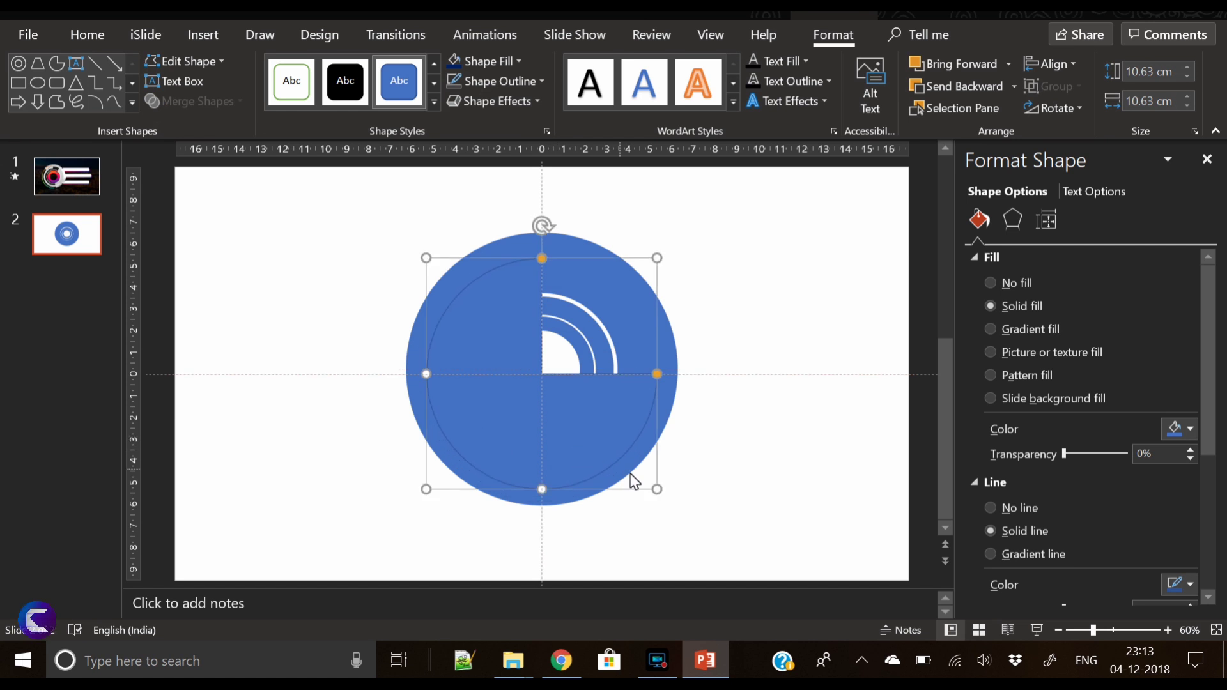
drag(658, 493, 695, 520)
Align all shapes on the slide to a common centre and middle.
key(ctrl+a)
click(1050, 63)
click(1084, 117)
click(1051, 64)
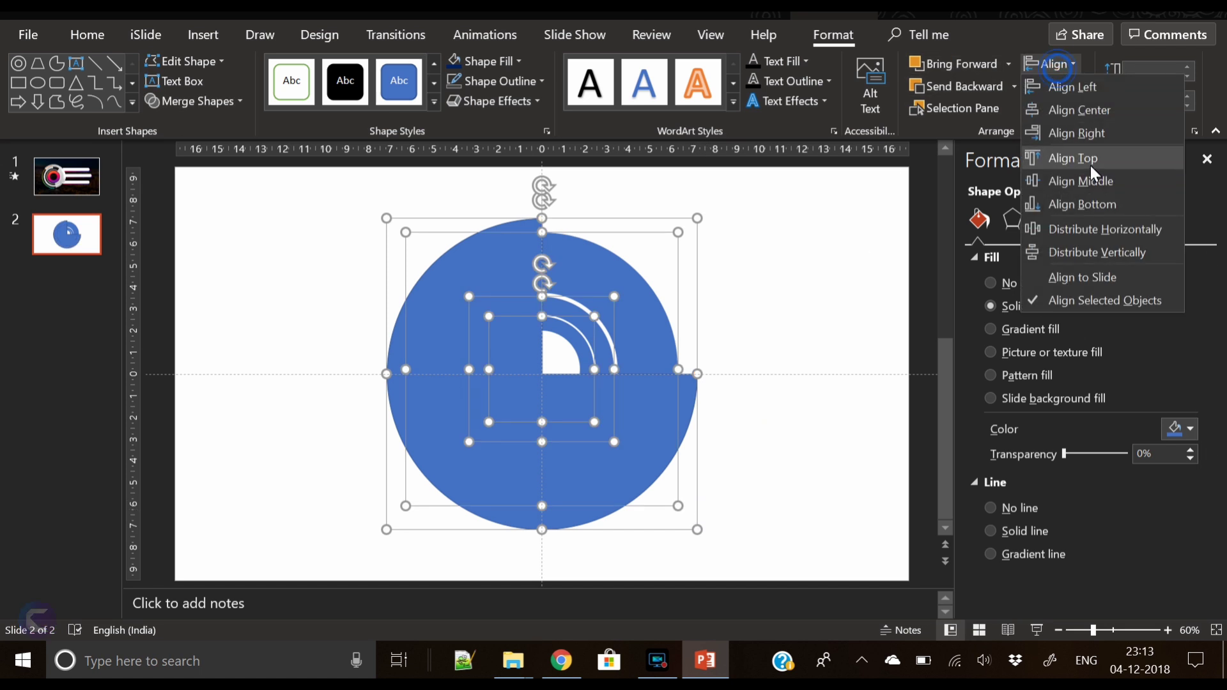
click(1083, 186)
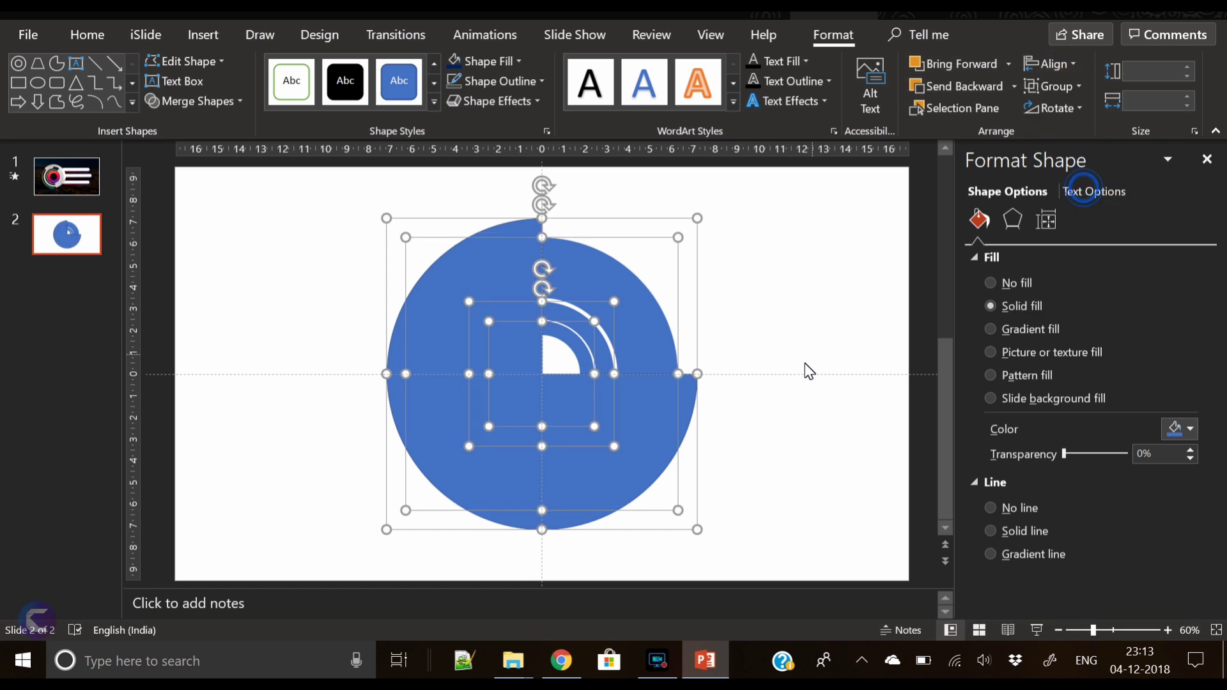
click(772, 443)
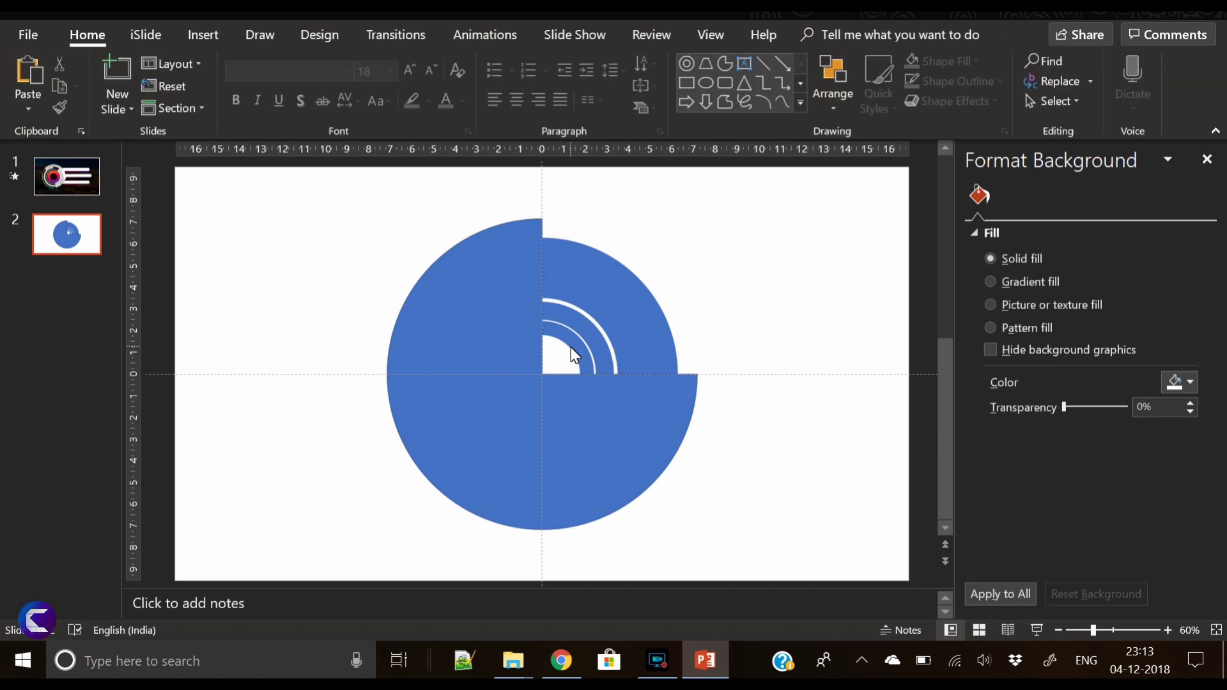
Subtract the pie from the inner ring with Merge Shapes, leaving an open arc.
click(587, 334)
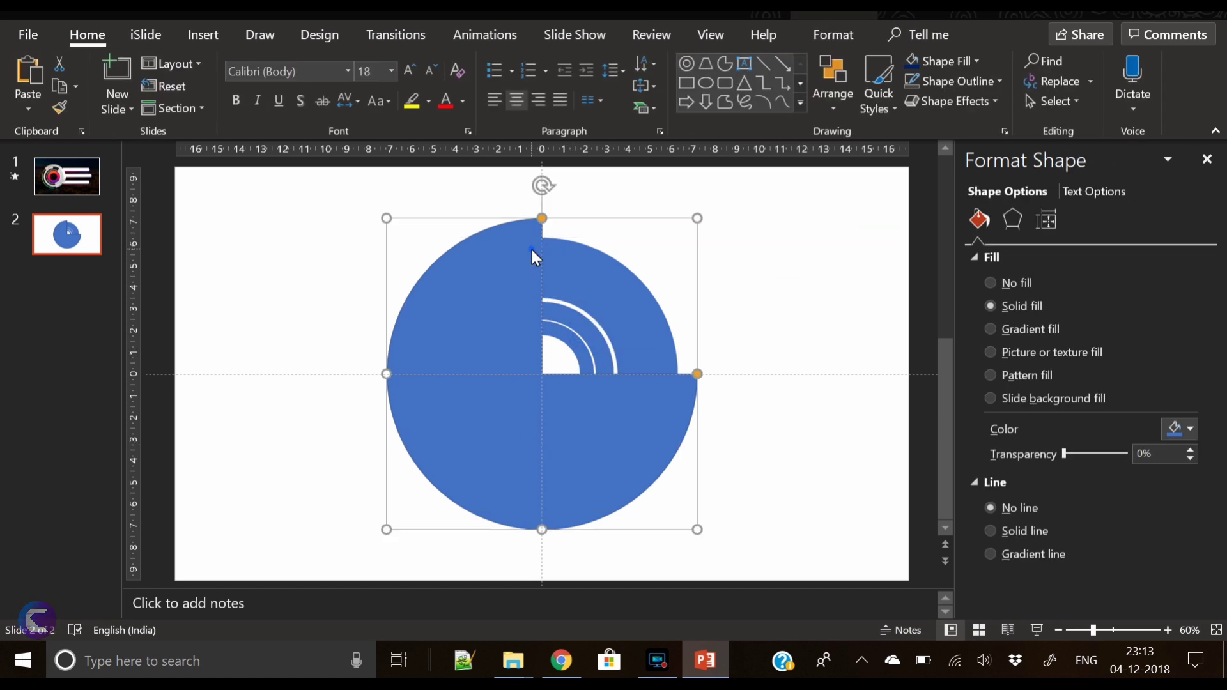
click(534, 257)
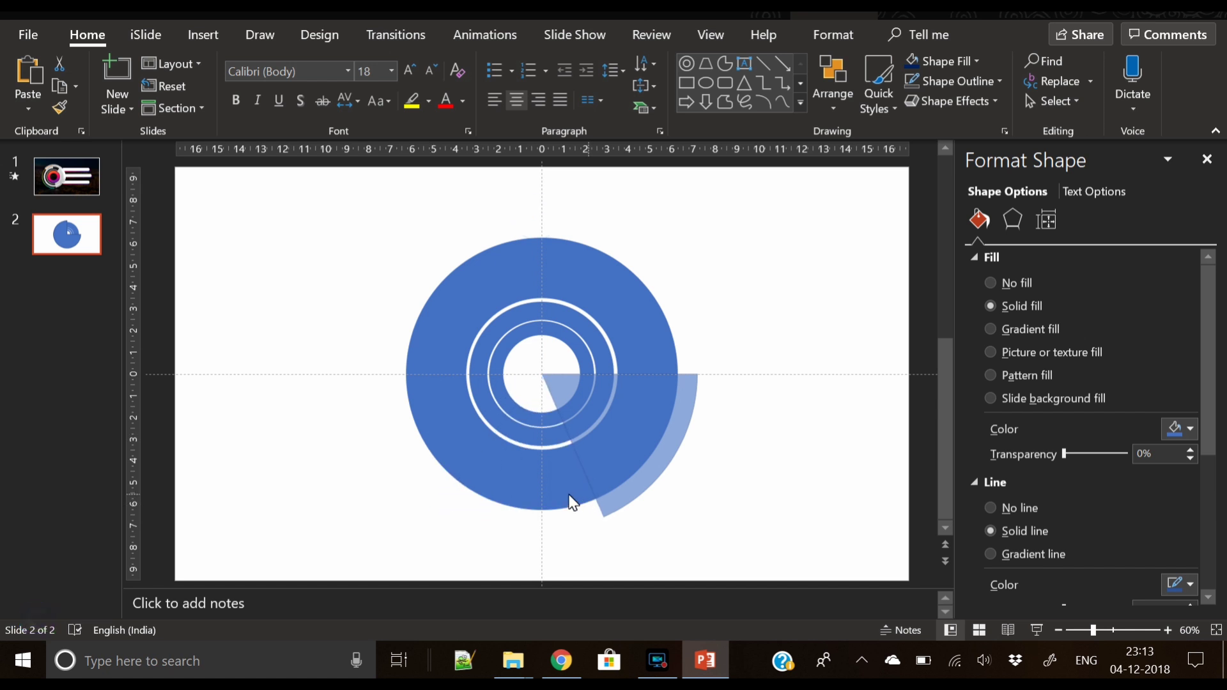
click(503, 319)
shift+click(646, 434)
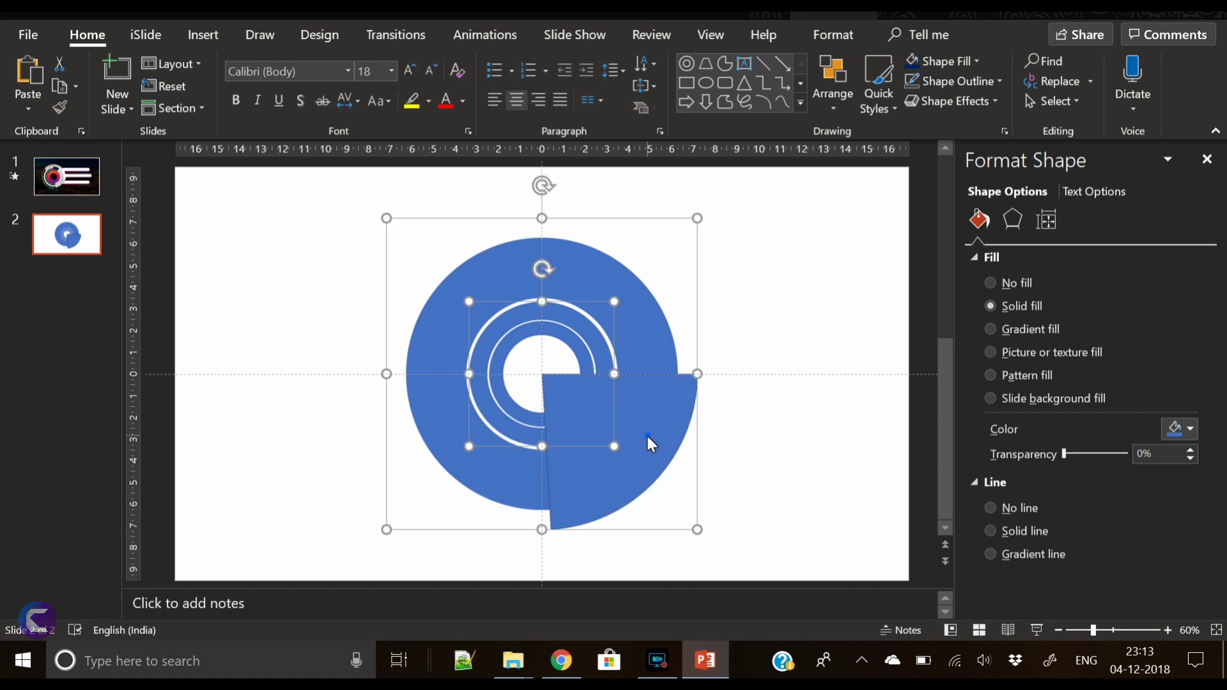
click(834, 35)
click(195, 101)
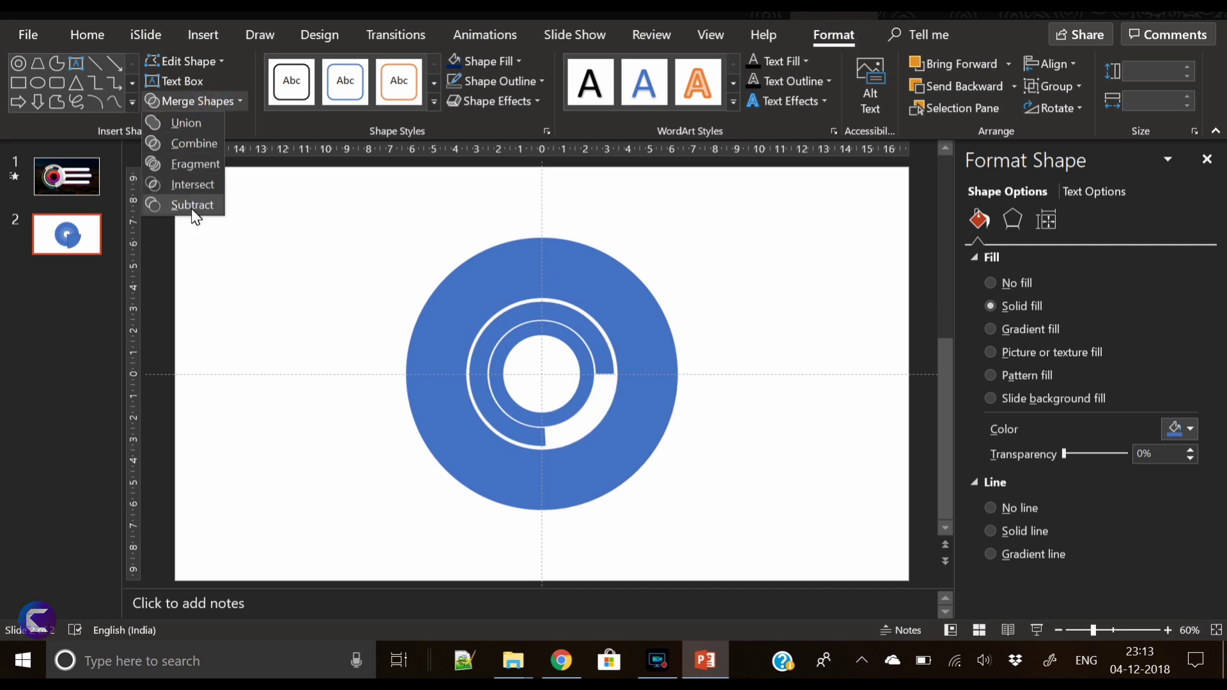
click(192, 205)
click(318, 410)
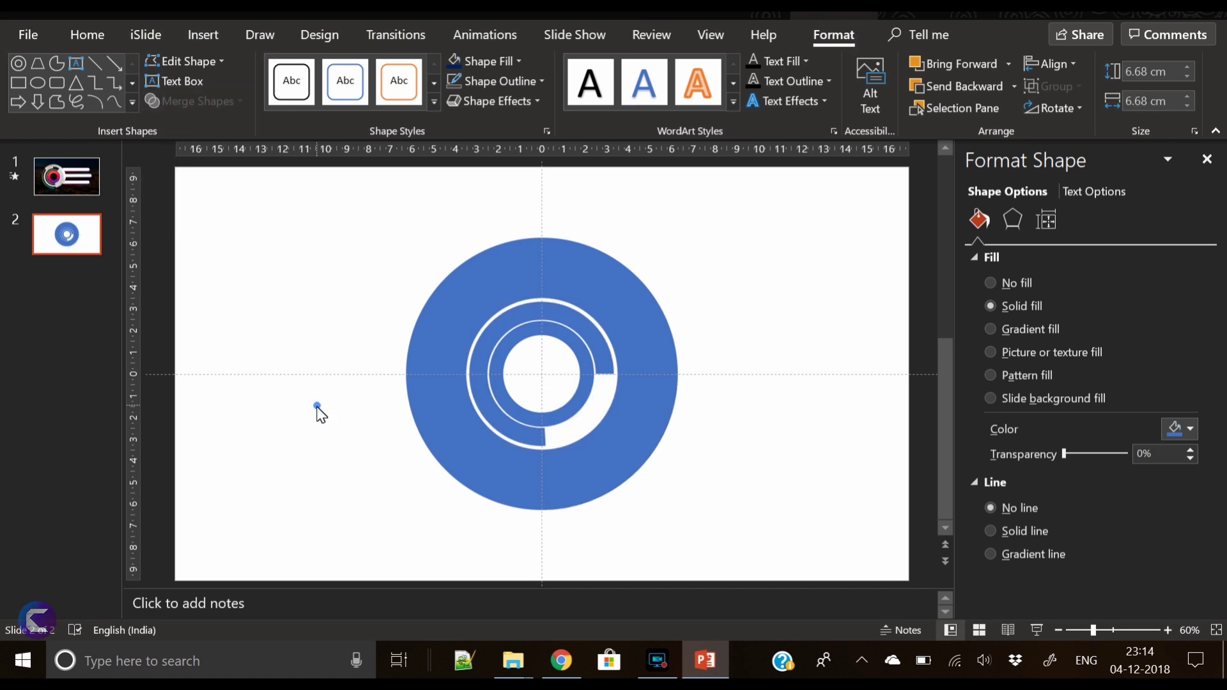
click(204, 39)
Draw a Block Arc from the slide centre and sweep it toward the upper left.
click(307, 102)
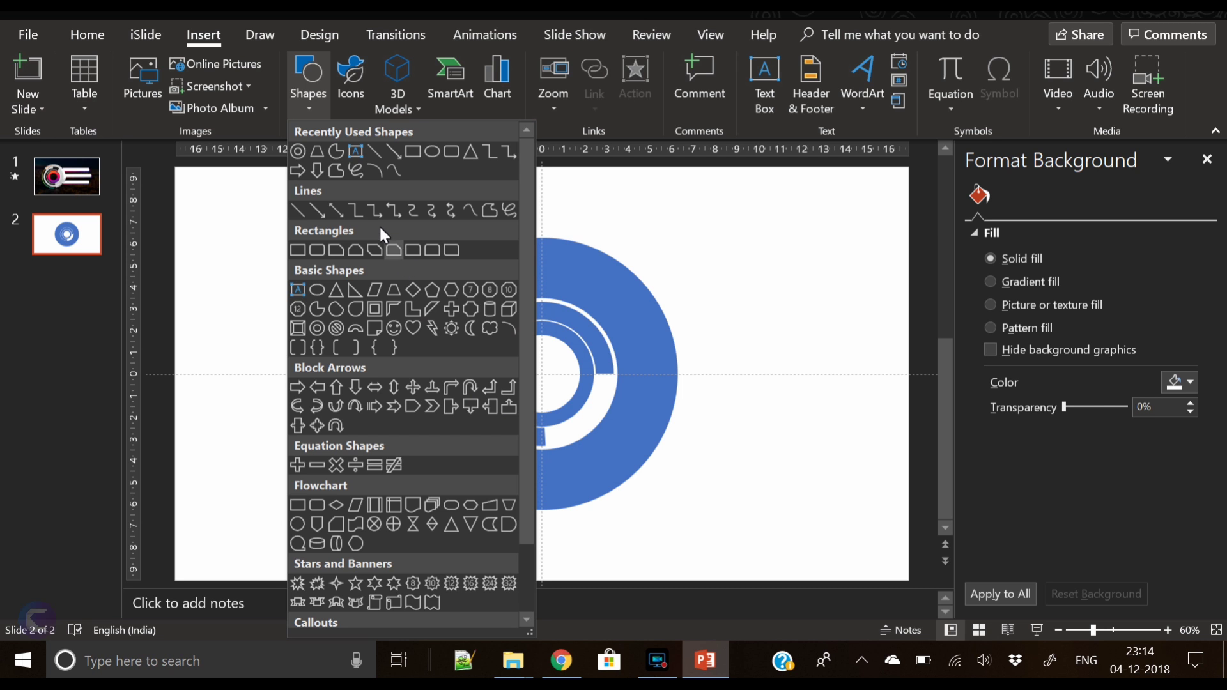
click(335, 153)
drag(540, 377, 690, 509)
drag(578, 440, 585, 443)
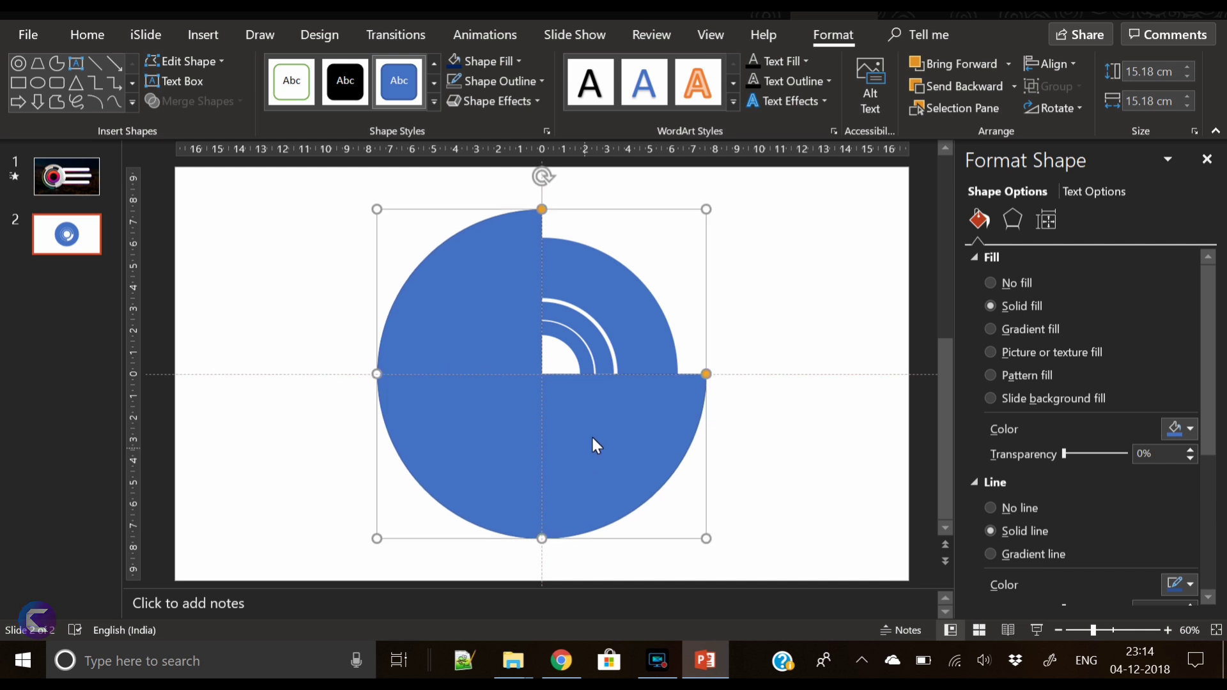
drag(542, 209, 648, 434)
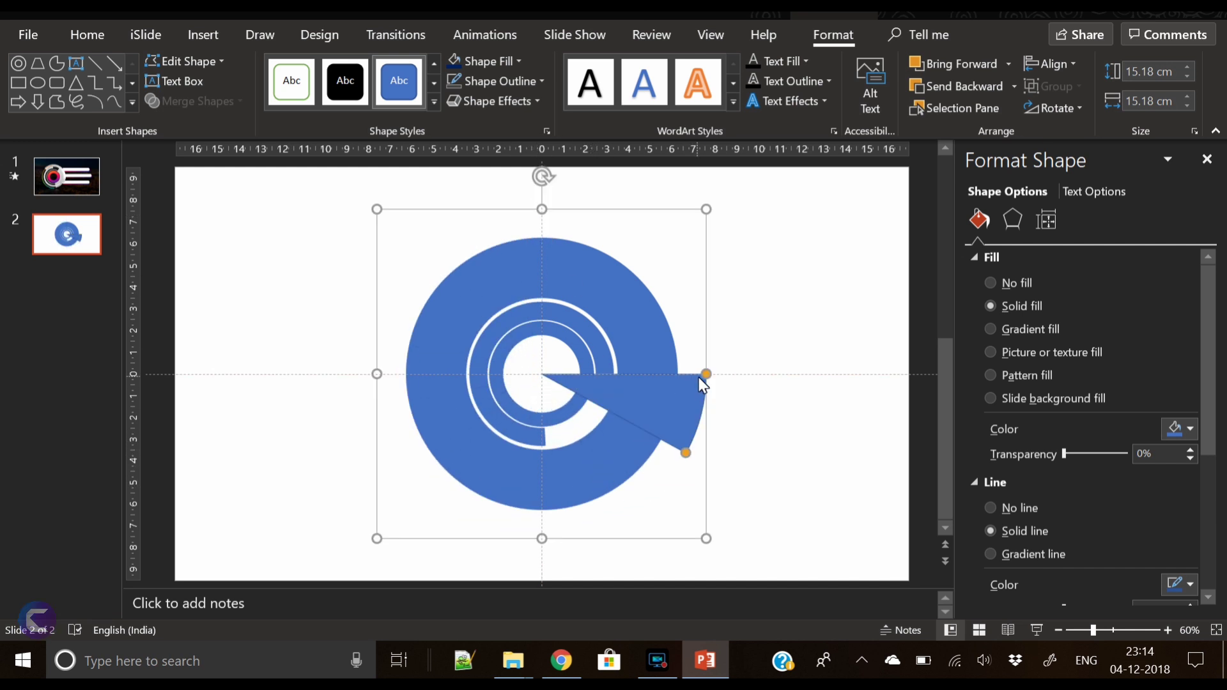
drag(706, 374, 438, 340)
drag(680, 454, 511, 174)
Subtract the block arc from the outer donut, opening a gap at its top left.
click(569, 251)
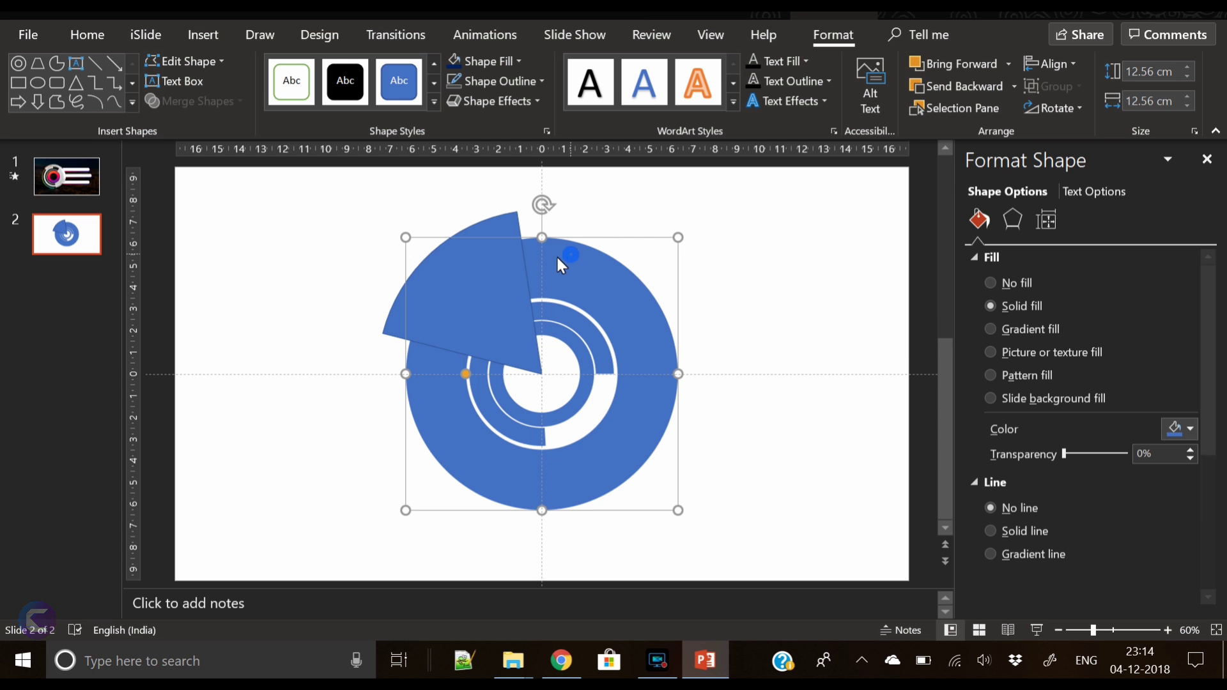
shift+click(463, 263)
click(214, 101)
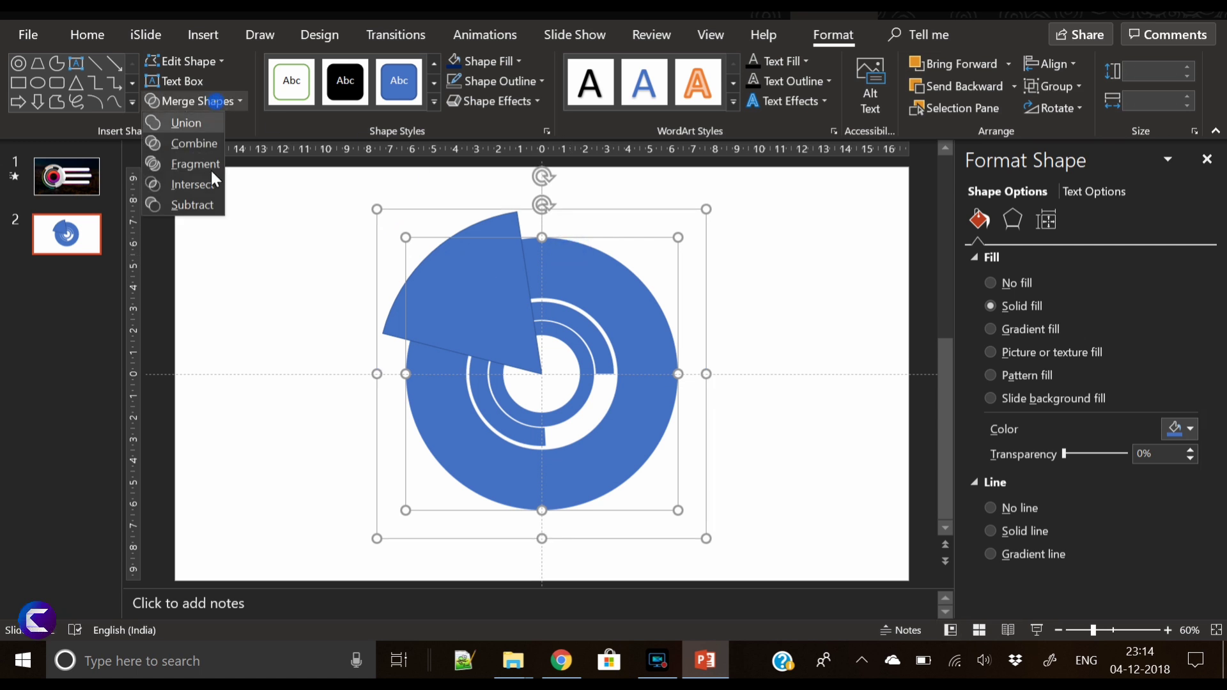
click(203, 205)
click(741, 418)
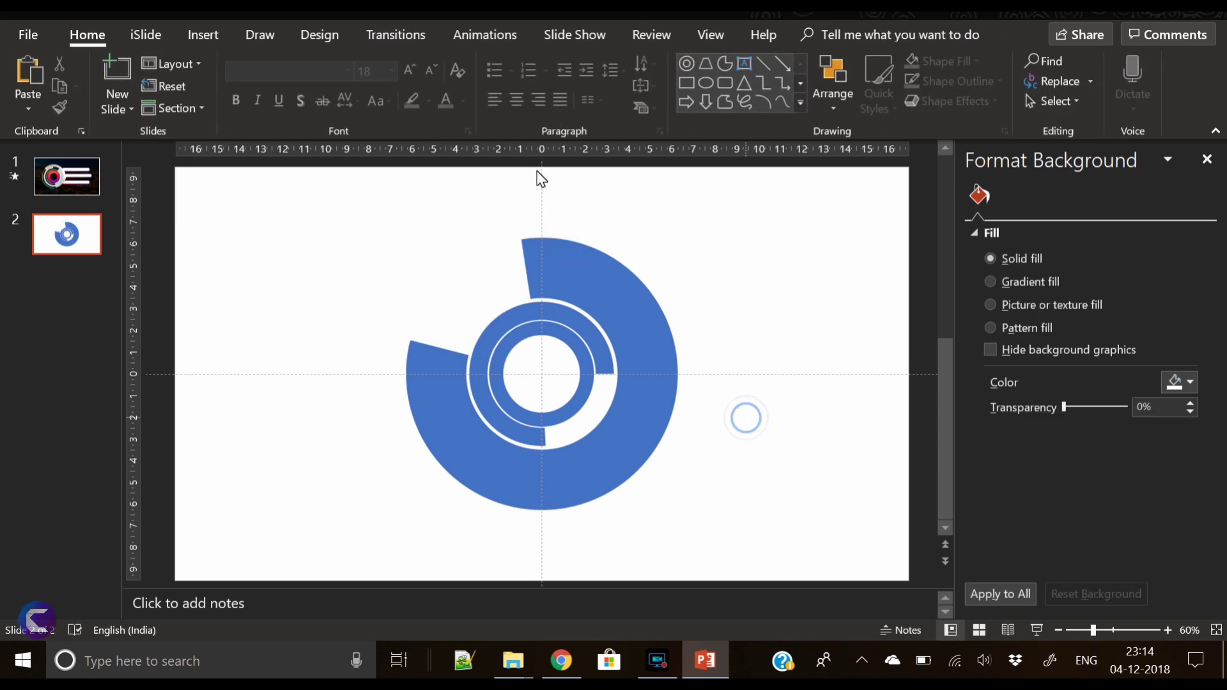
click(198, 35)
Draw a new blue Block Arc over the rings.
click(309, 79)
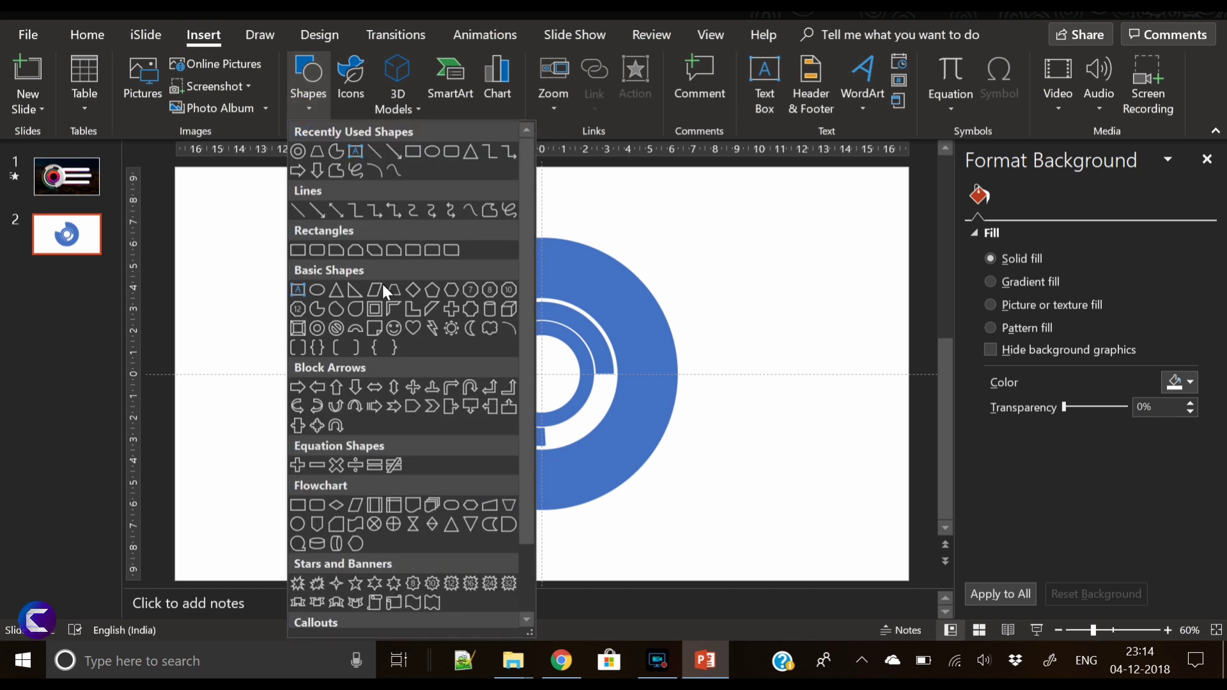
click(326, 328)
drag(478, 351, 607, 450)
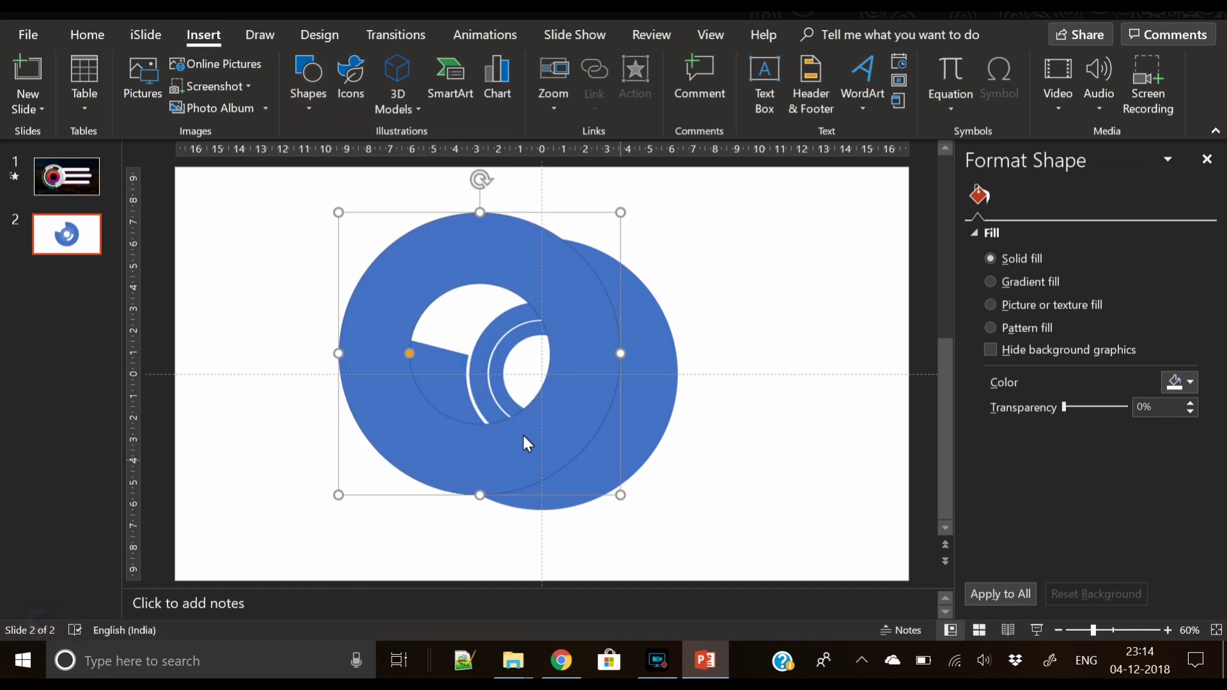
click(512, 435)
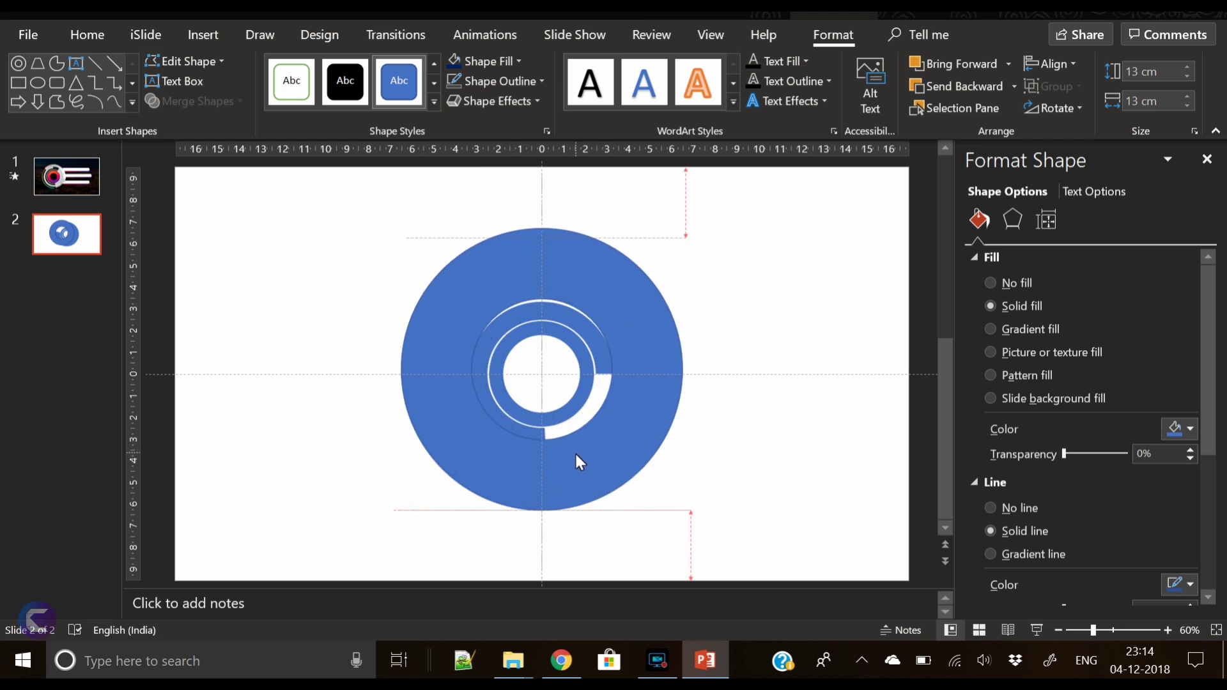
click(574, 454)
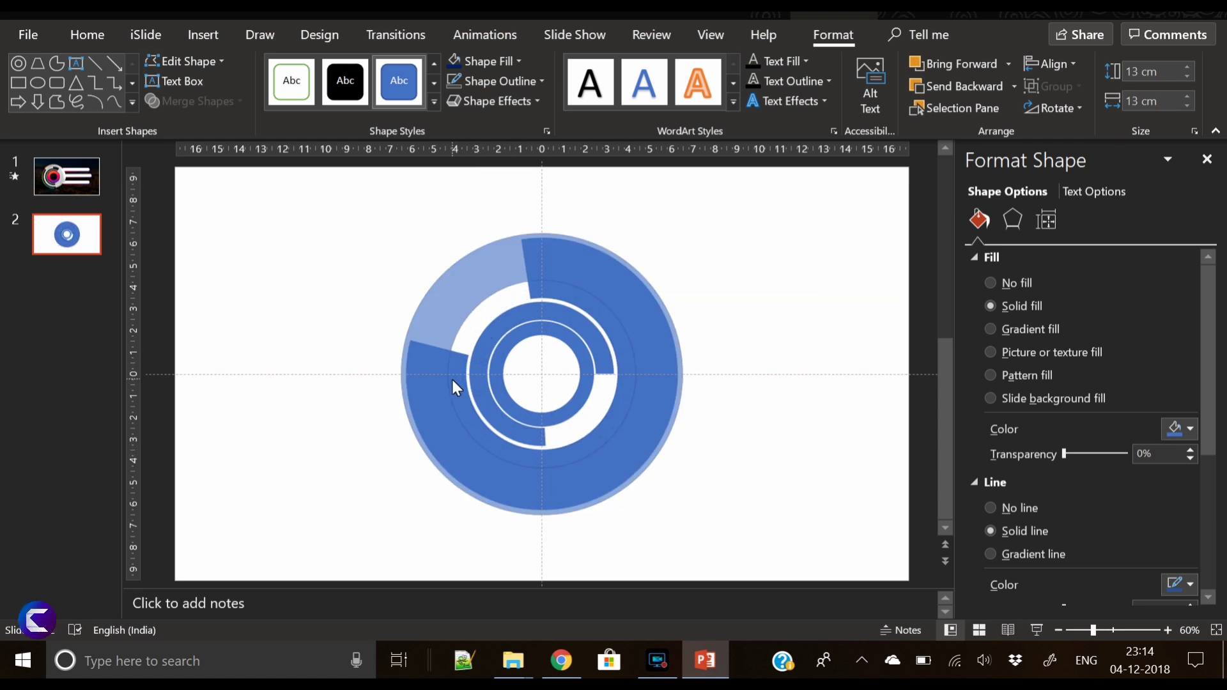
click(451, 377)
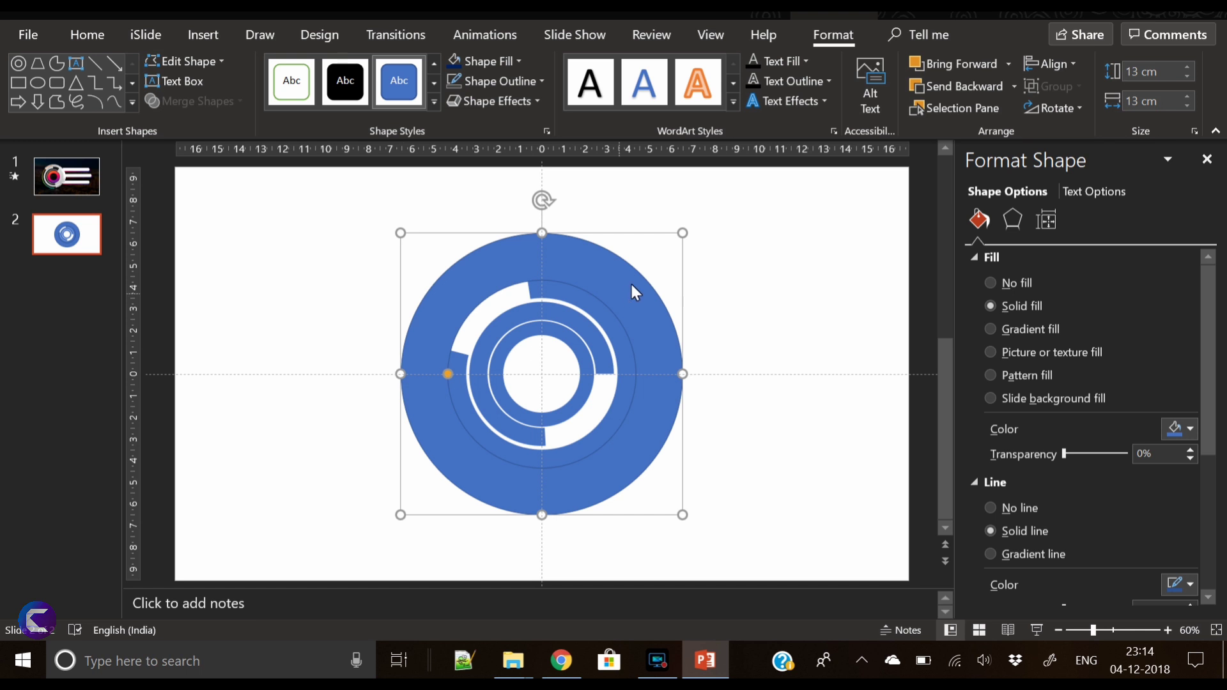
Resize the block arc to 11.55 cm, end it at the left, and remove its outline.
mouse_move(682, 233)
mouse_down()
mouse_move(659, 254)
mouse_move(667, 248)
mouse_up()
drag(459, 371, 445, 375)
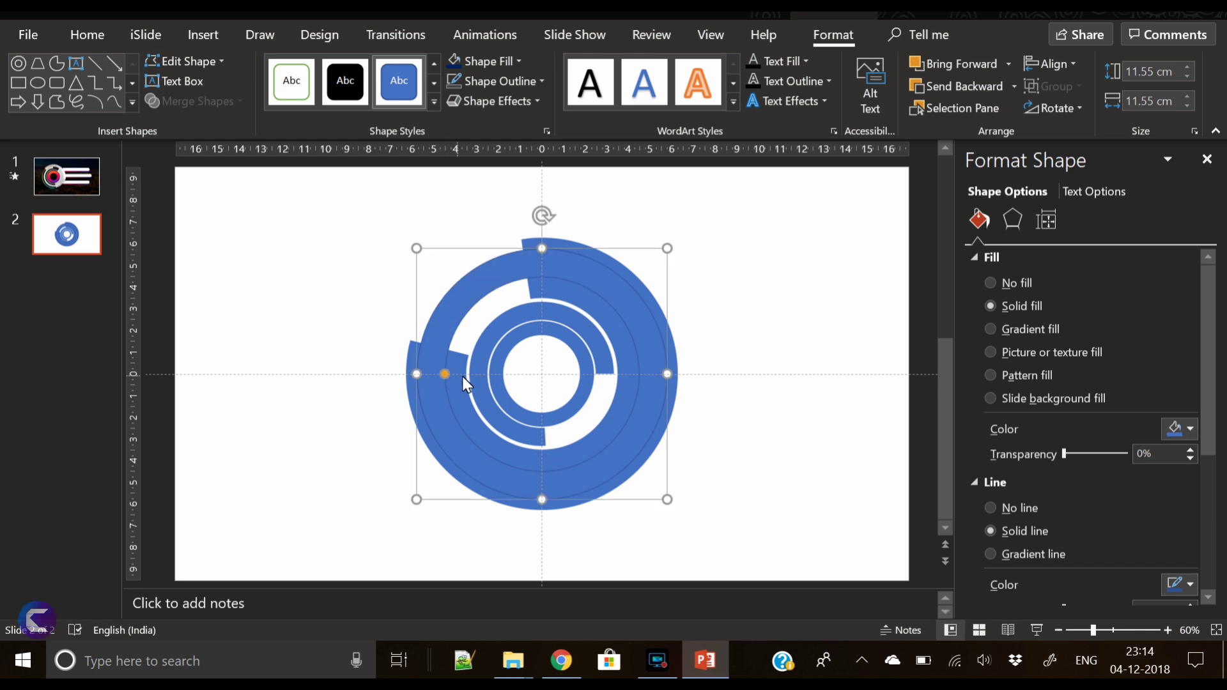
click(451, 79)
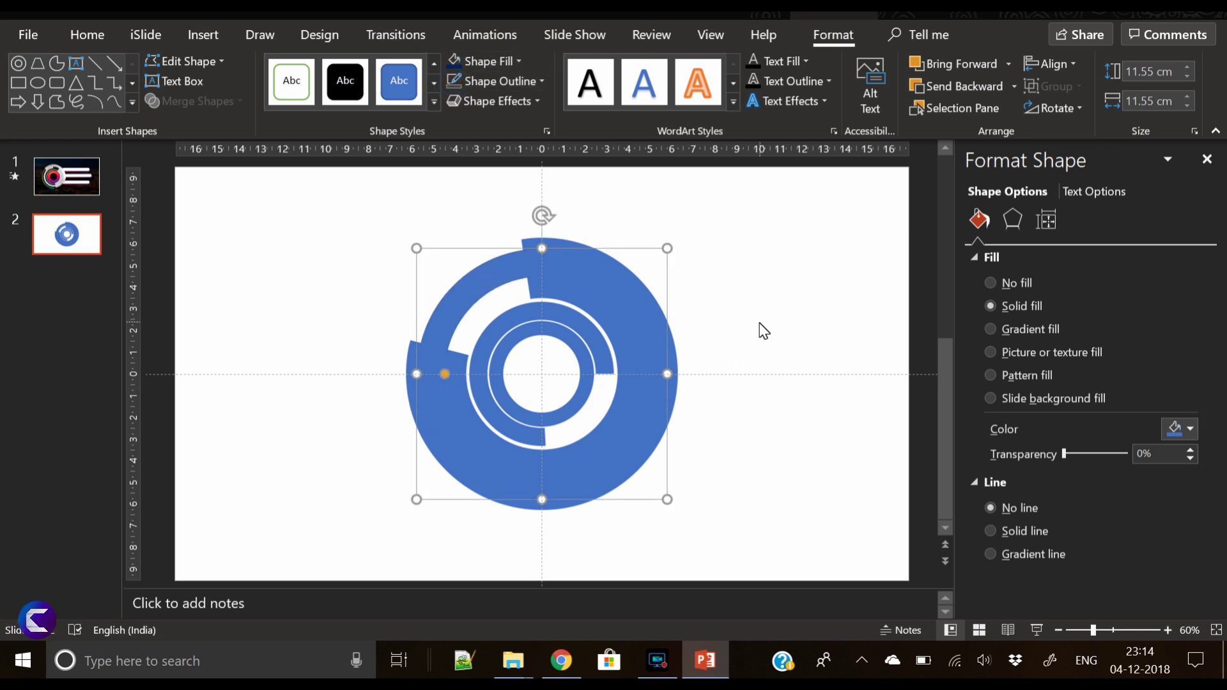
click(735, 302)
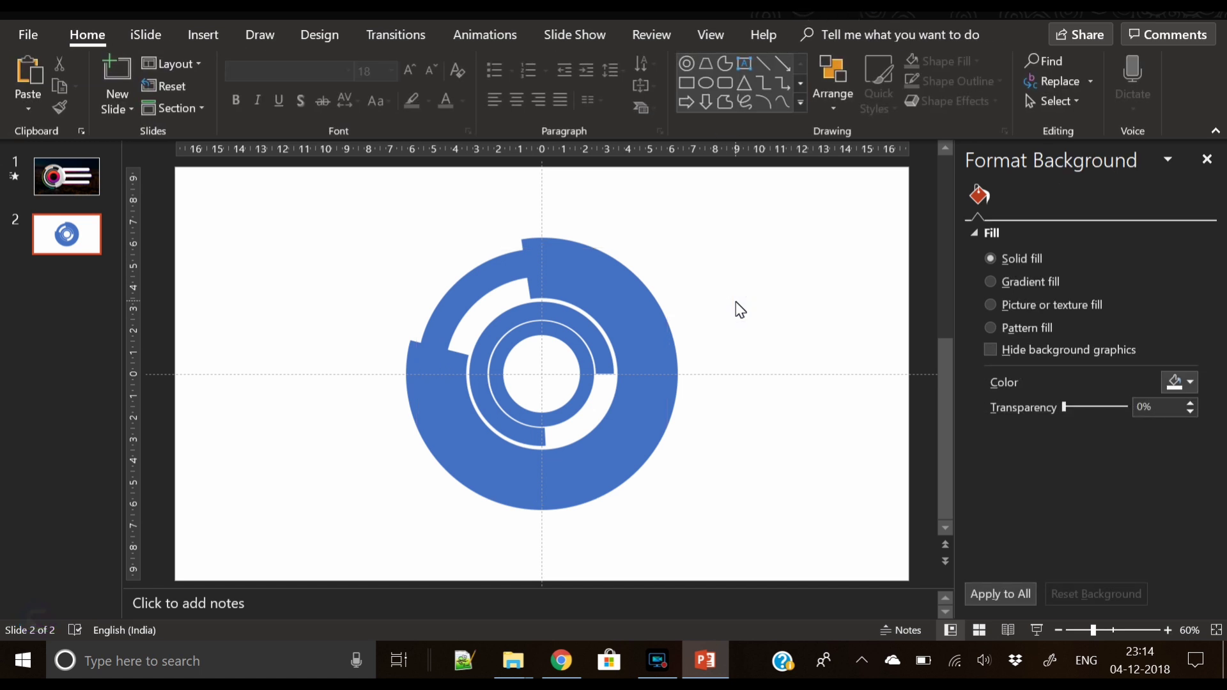
click(438, 348)
Thin the top-left arc into a narrow band and send it behind the other shapes.
drag(444, 375, 427, 370)
click(780, 356)
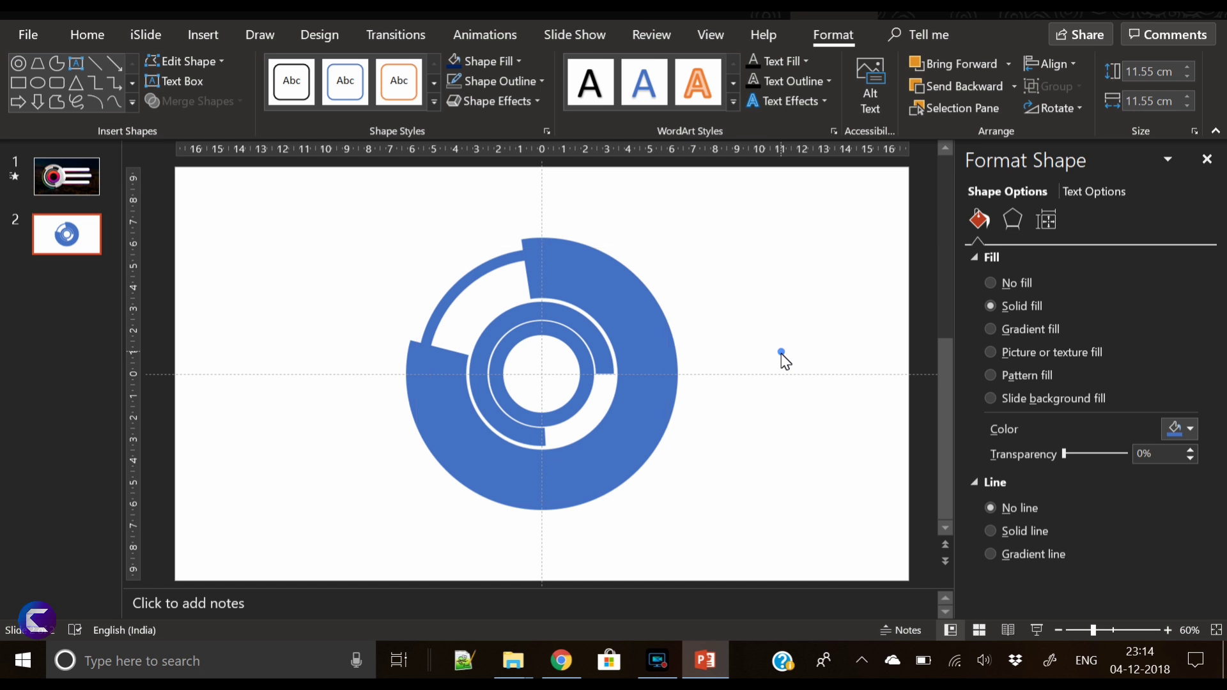
click(481, 279)
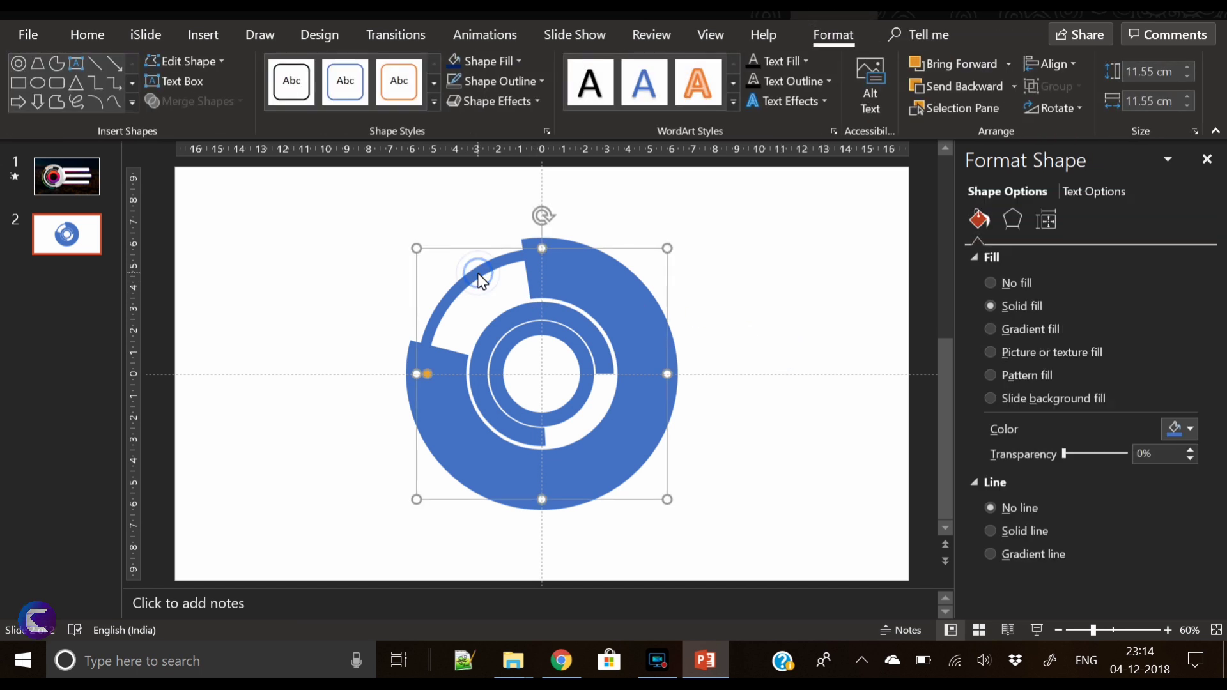
right_click(482, 279)
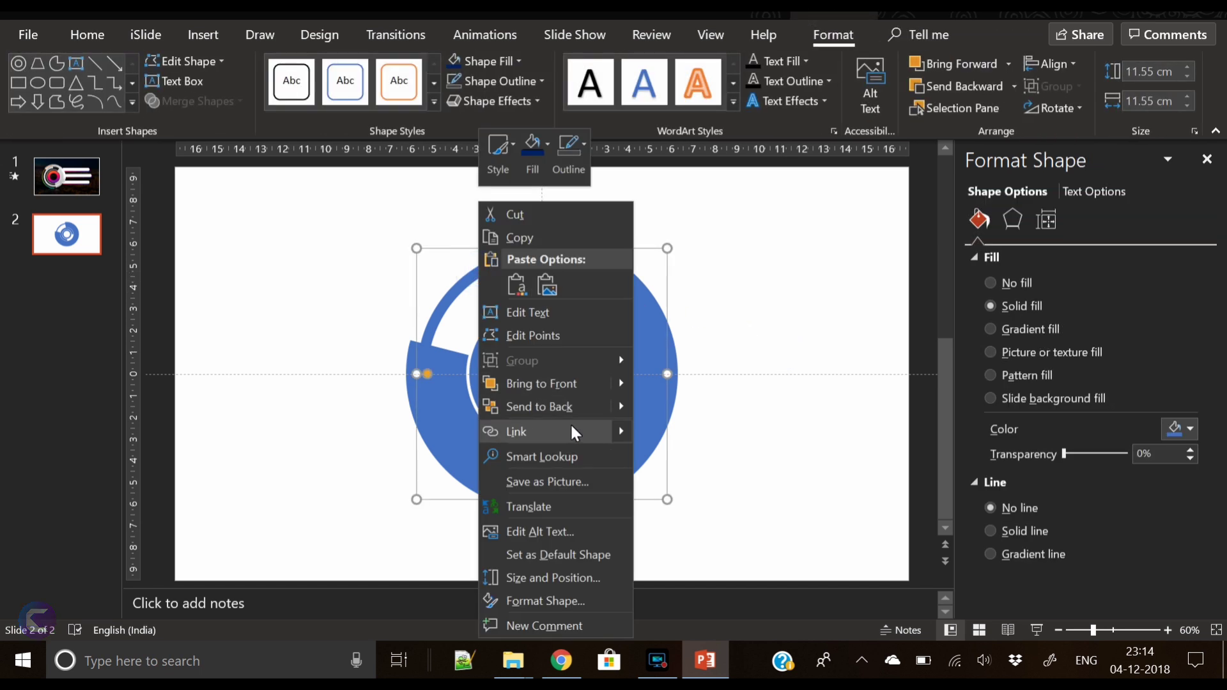
click(566, 399)
click(744, 425)
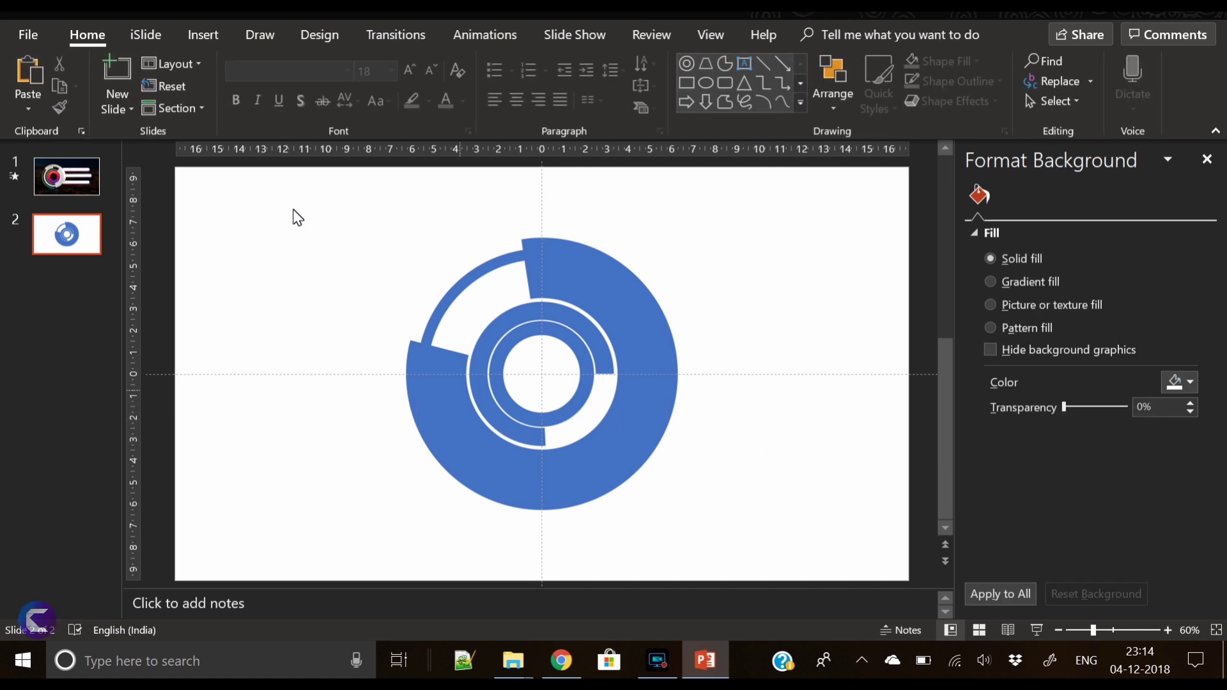
click(193, 33)
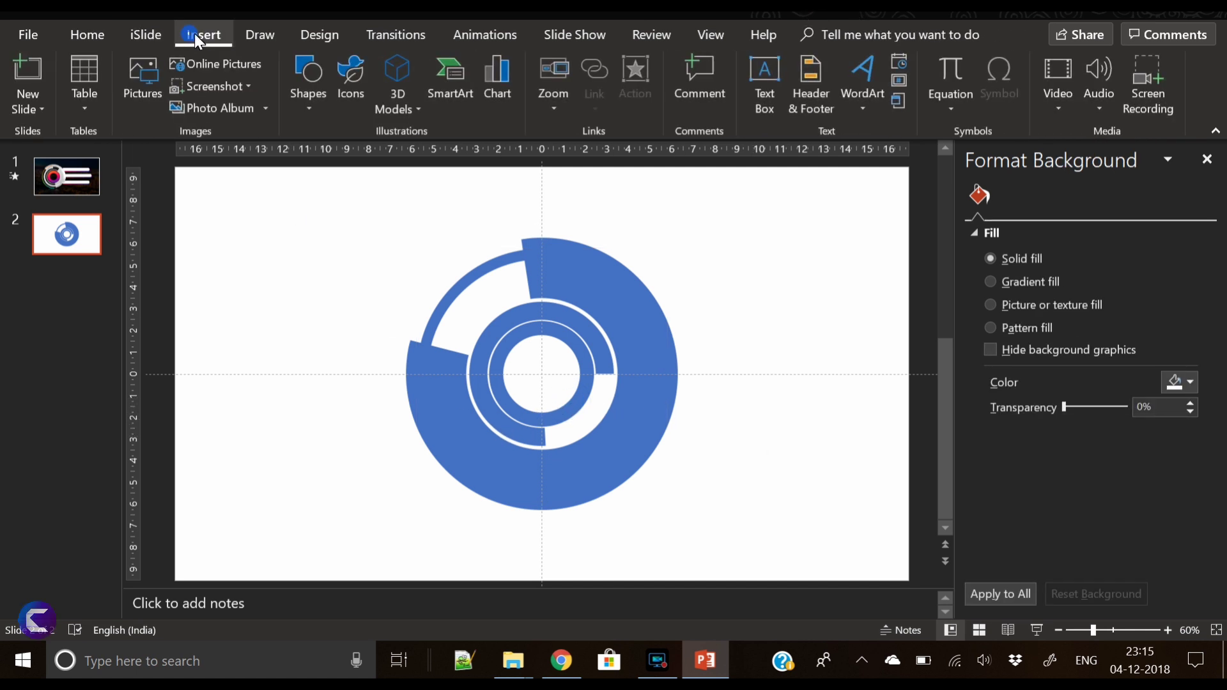
click(308, 109)
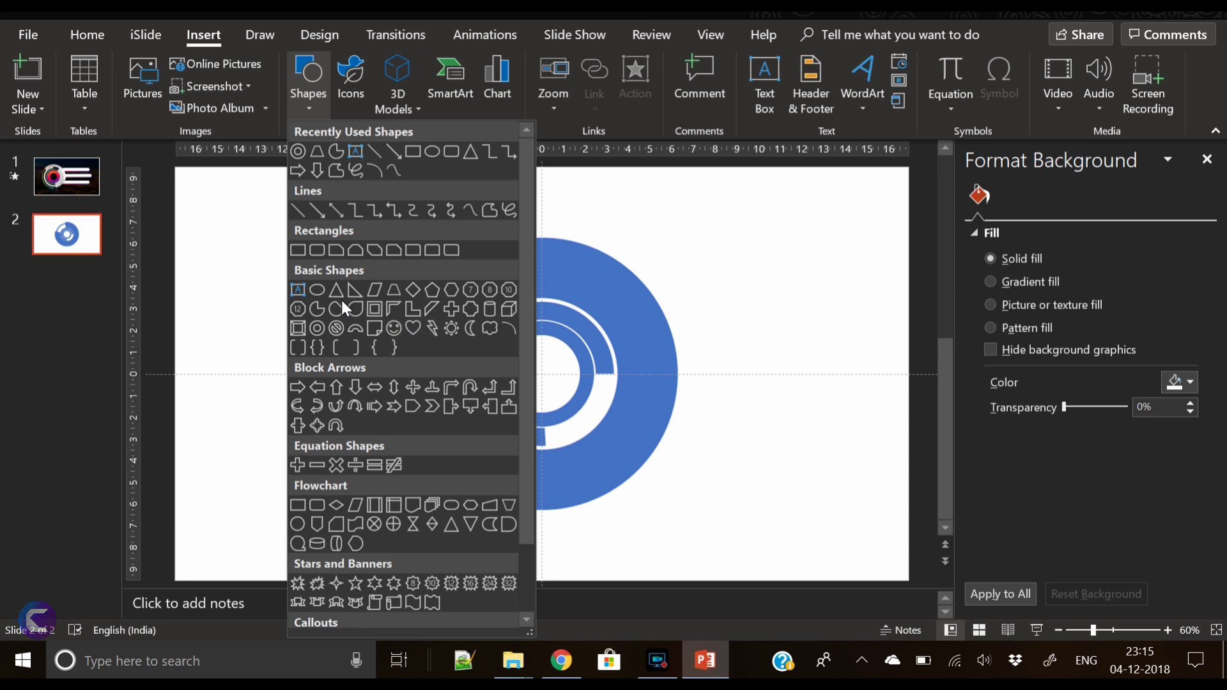
Draw a large donut from the slide centre, adjust its thickness, and send it to back.
click(325, 328)
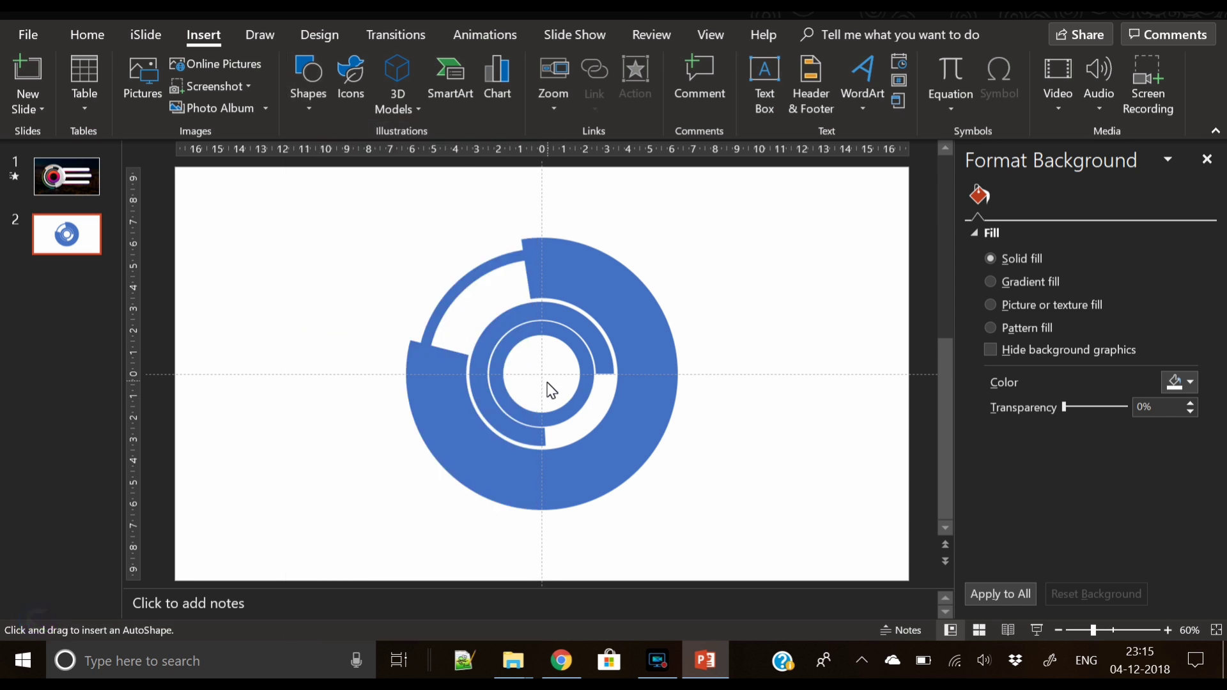
drag(542, 379, 720, 504)
drag(650, 481, 649, 475)
drag(453, 375, 408, 375)
right_click(588, 232)
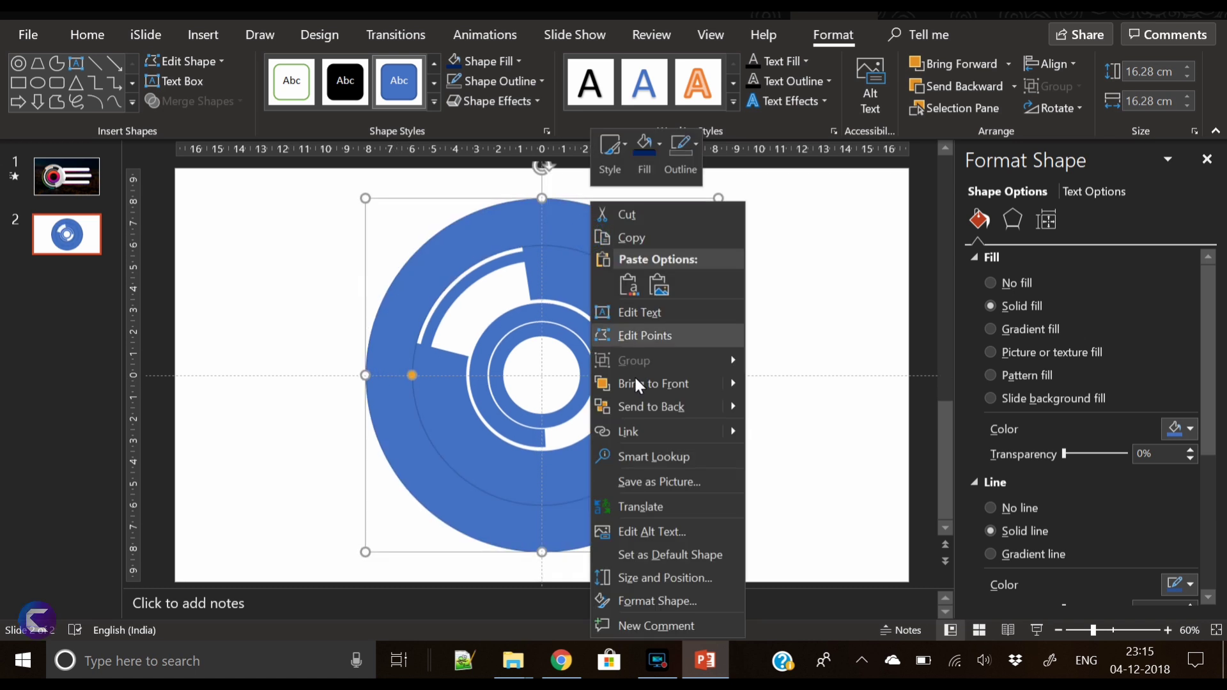
click(638, 406)
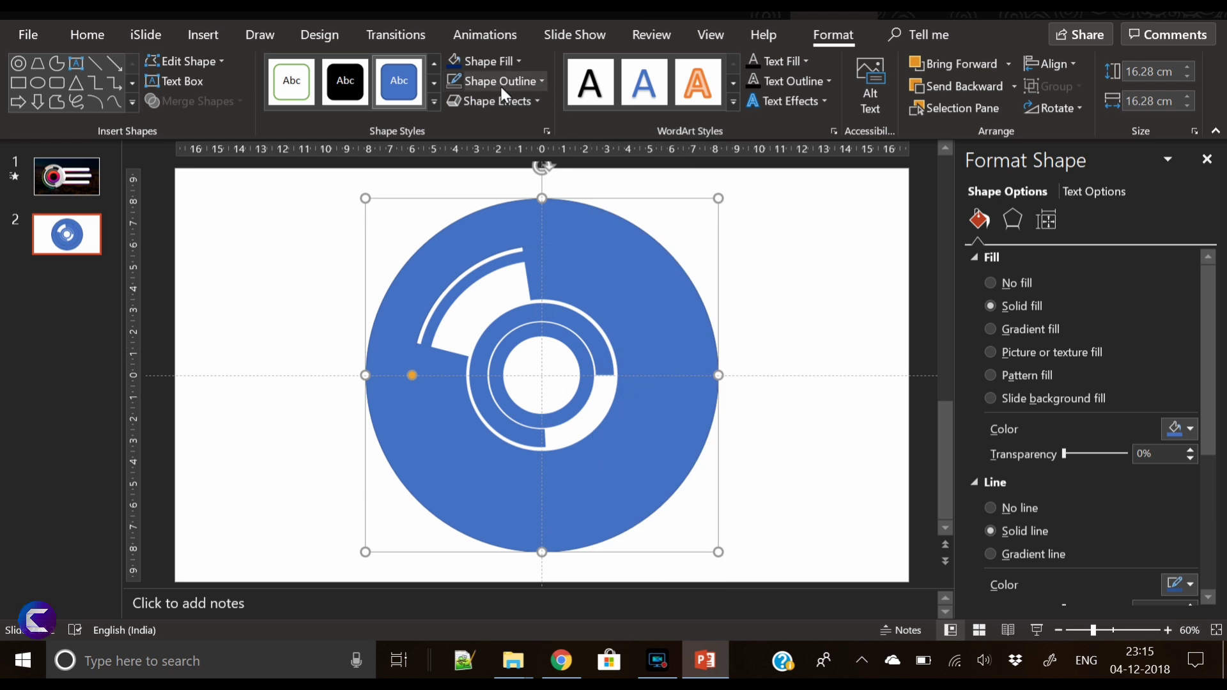
Fill the back donut dark navy and shrink it from 16.28 to 15.15 cm.
click(455, 61)
click(767, 354)
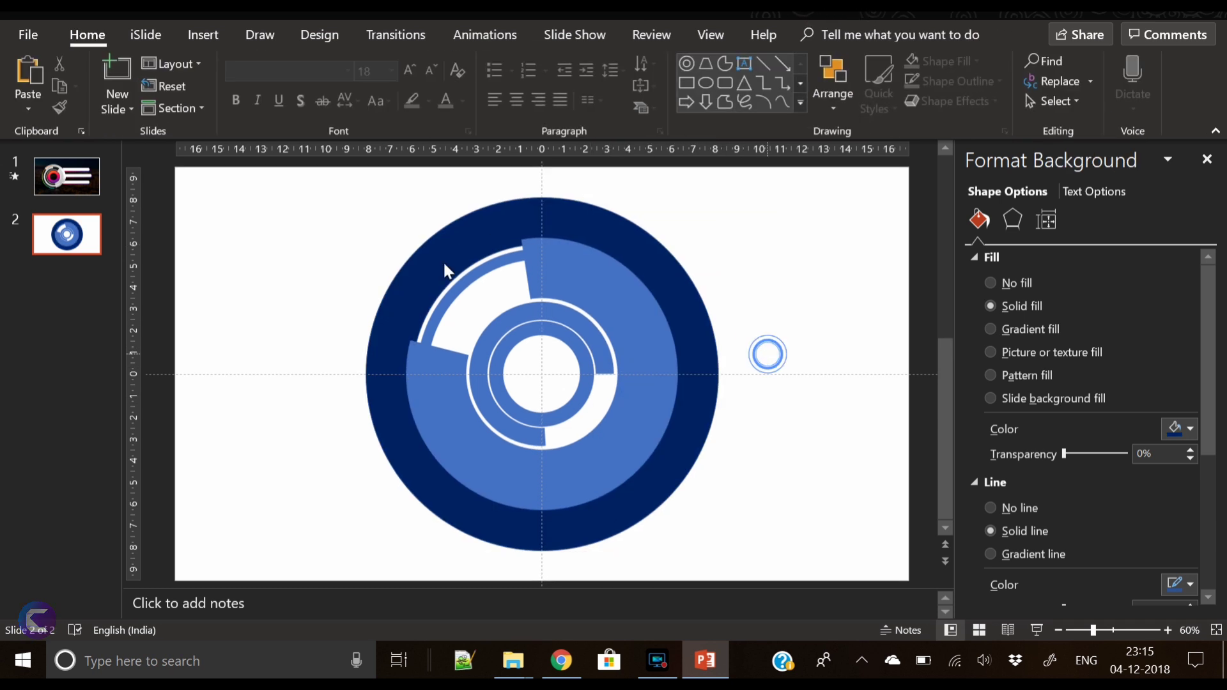
click(415, 285)
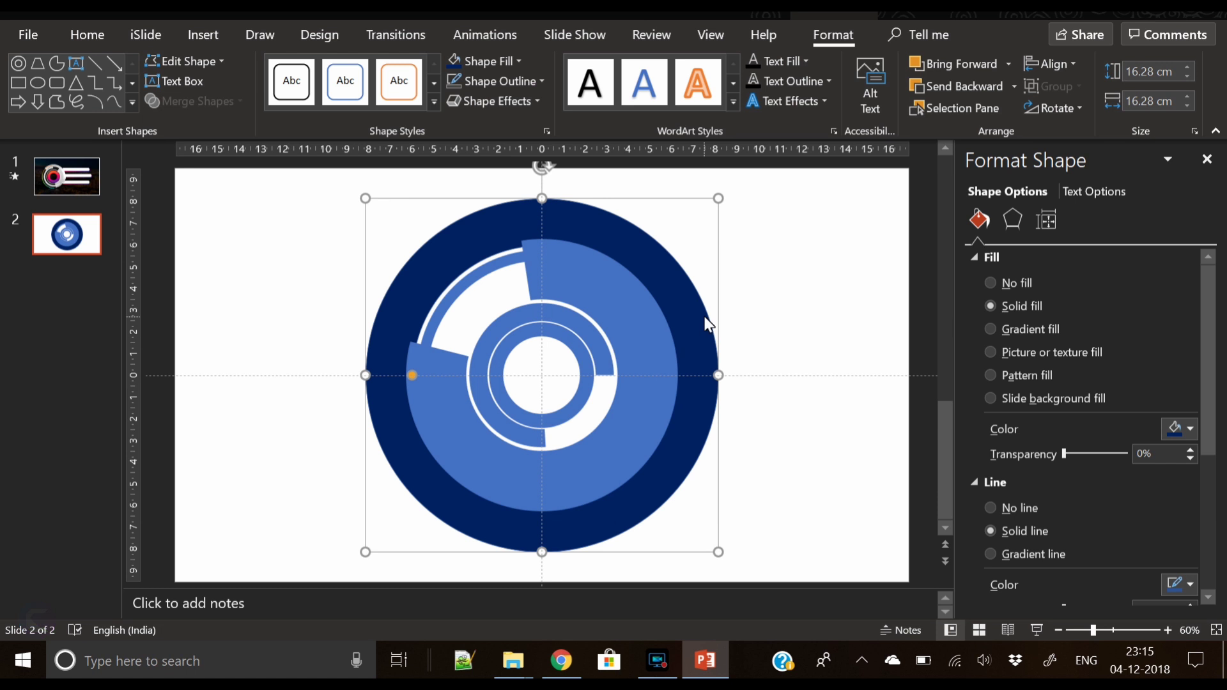
mouse_move(717, 200)
mouse_down()
mouse_move(698, 216)
mouse_move(706, 210)
mouse_up()
click(742, 228)
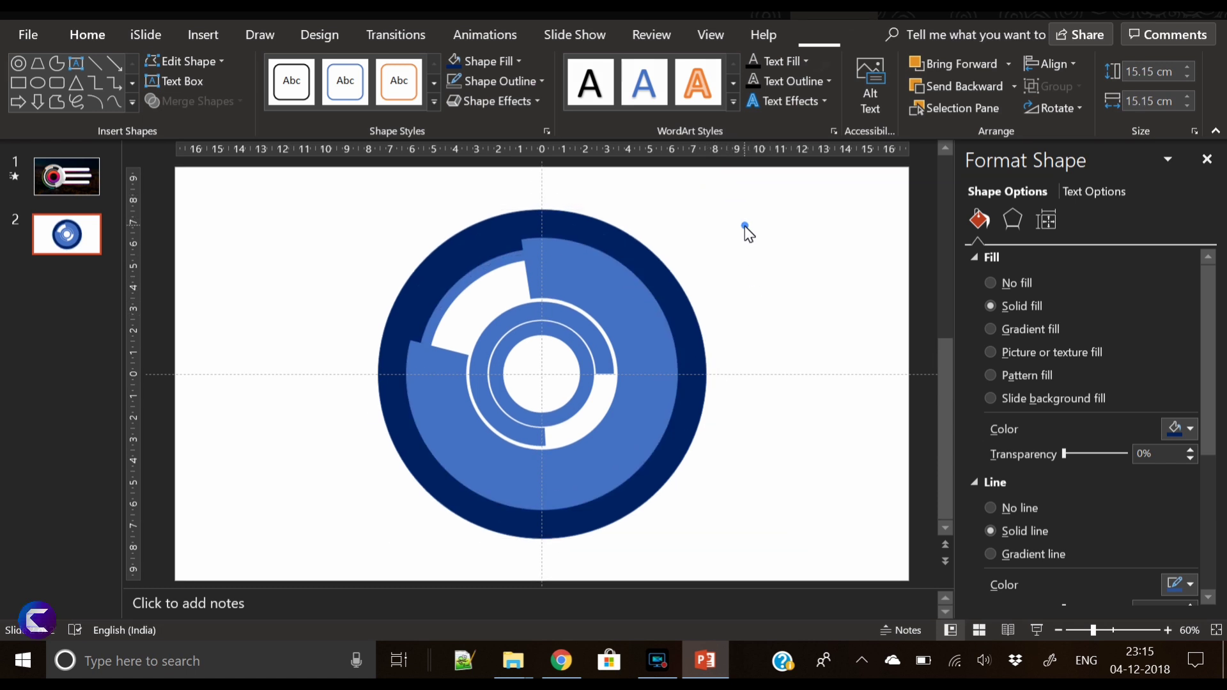
click(211, 35)
click(308, 90)
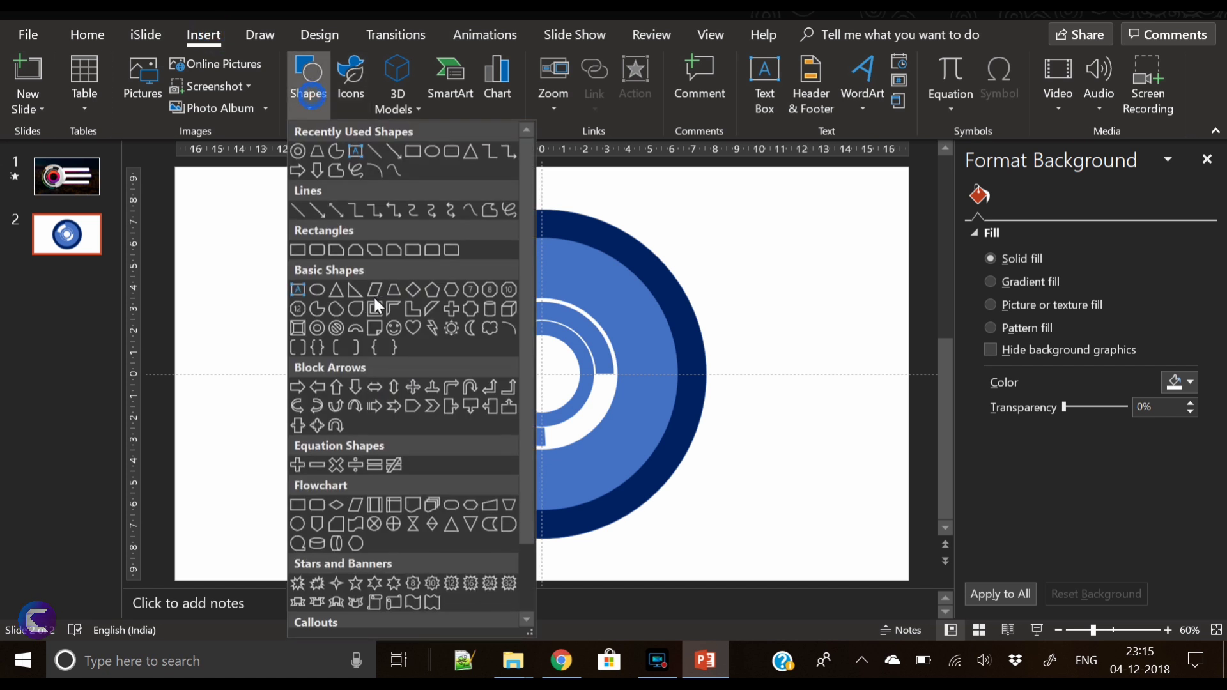
Draw a Pie from the slide centre and shape it into a wedge about 30° above horizontal.
click(340, 148)
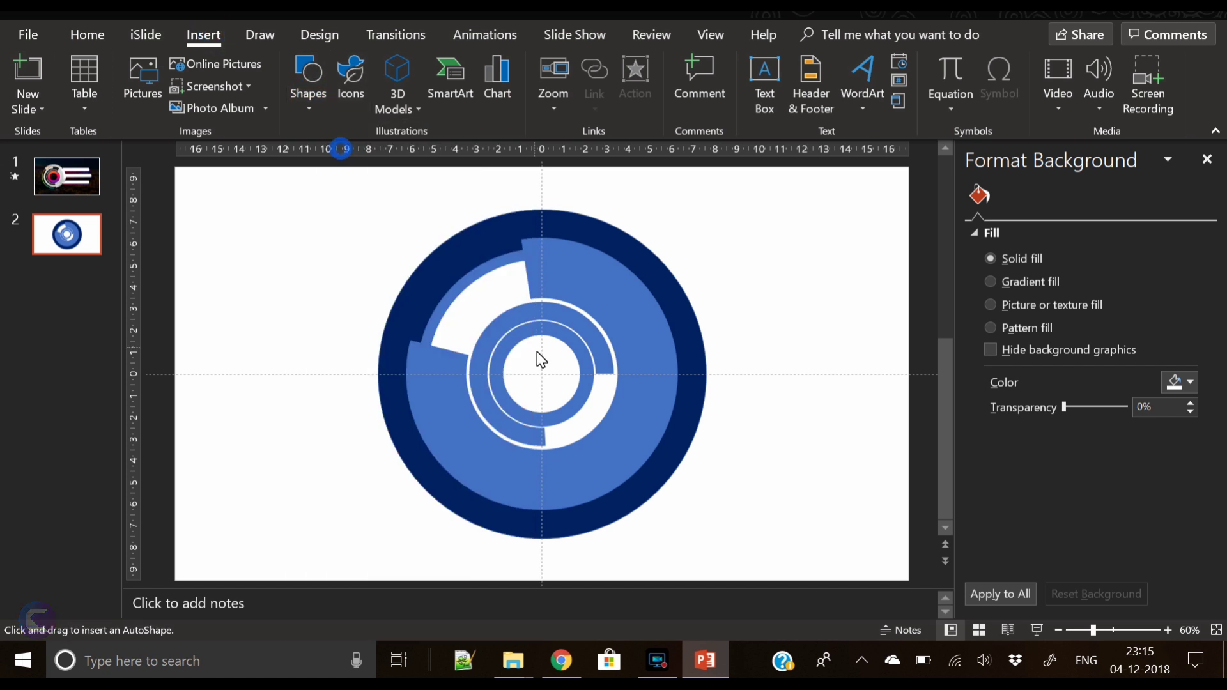
drag(543, 376, 726, 506)
drag(588, 427, 586, 425)
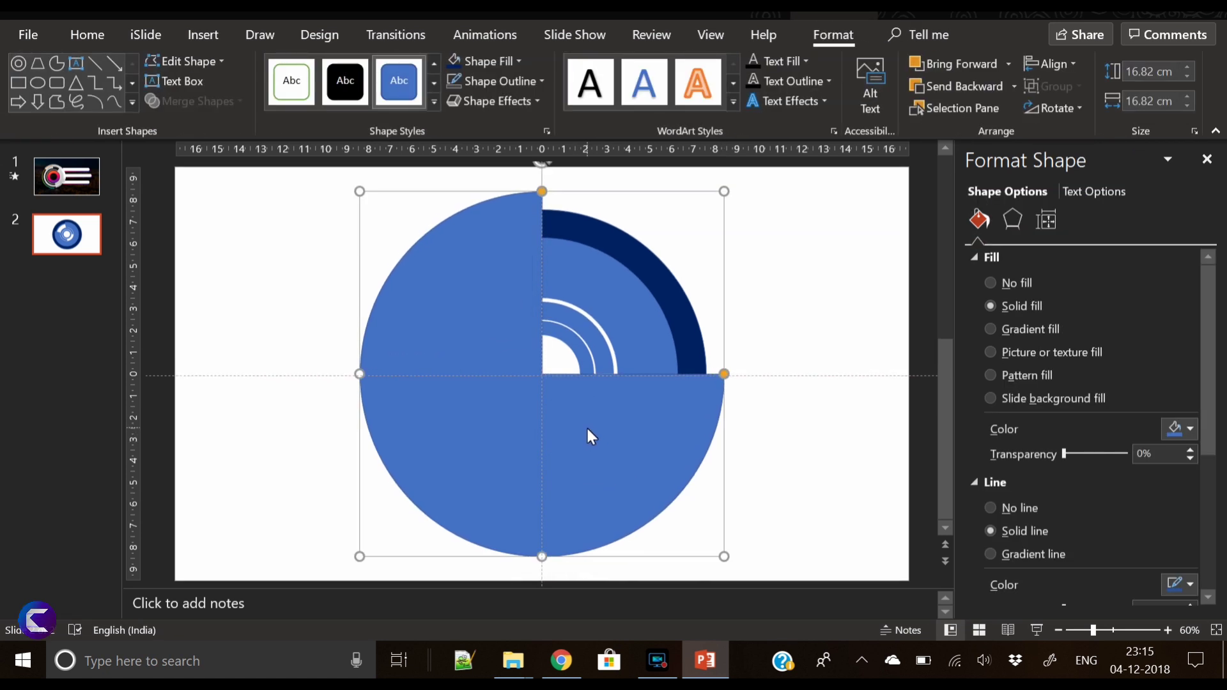
drag(543, 193, 542, 467)
drag(719, 371, 701, 291)
Subtract the wedge from the navy ring with Merge Shapes to open its right side.
click(623, 235)
shift+click(644, 344)
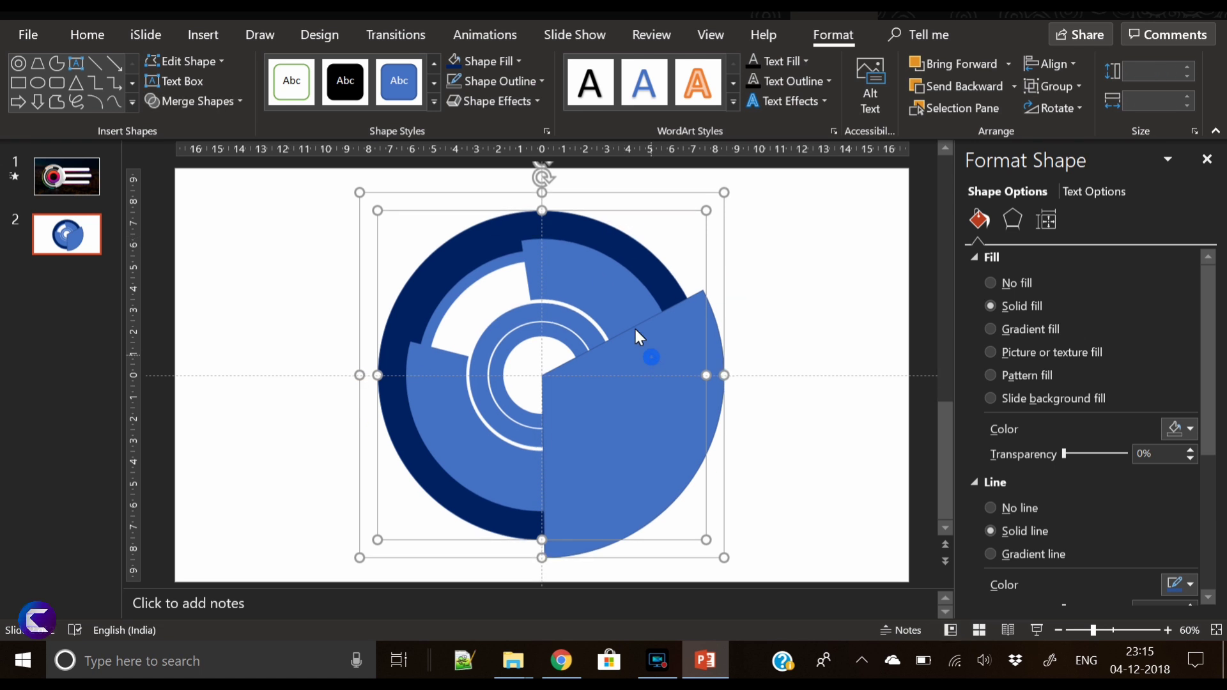
click(208, 102)
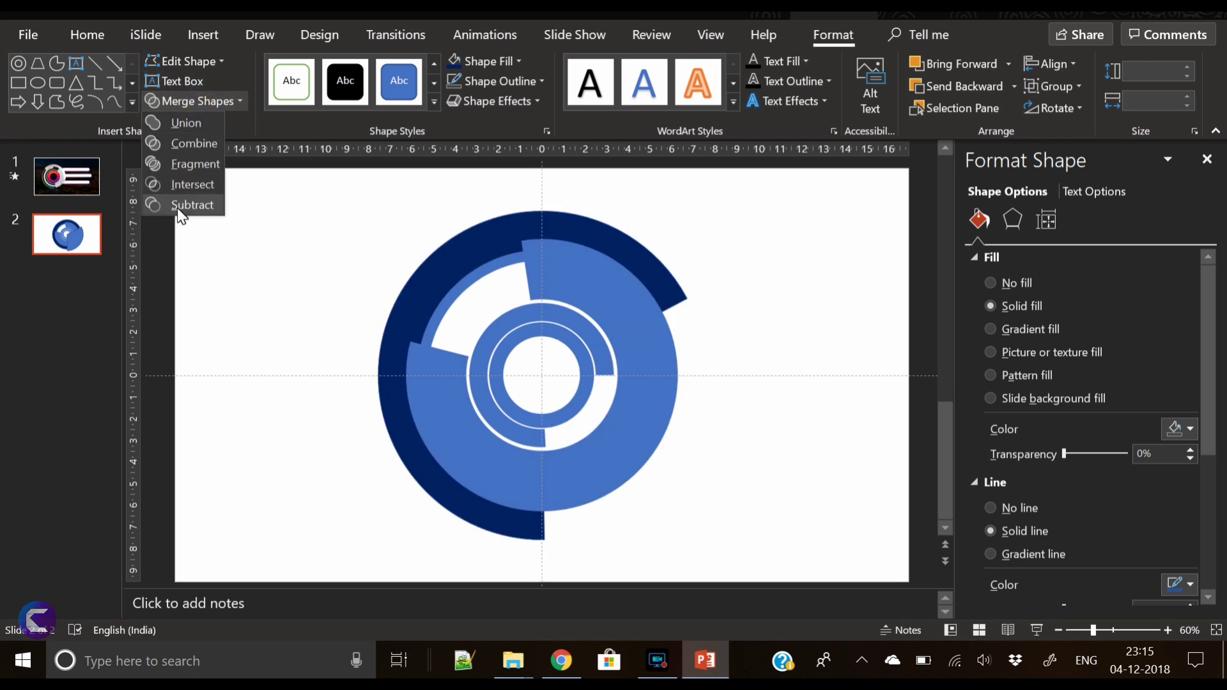
click(178, 205)
click(734, 438)
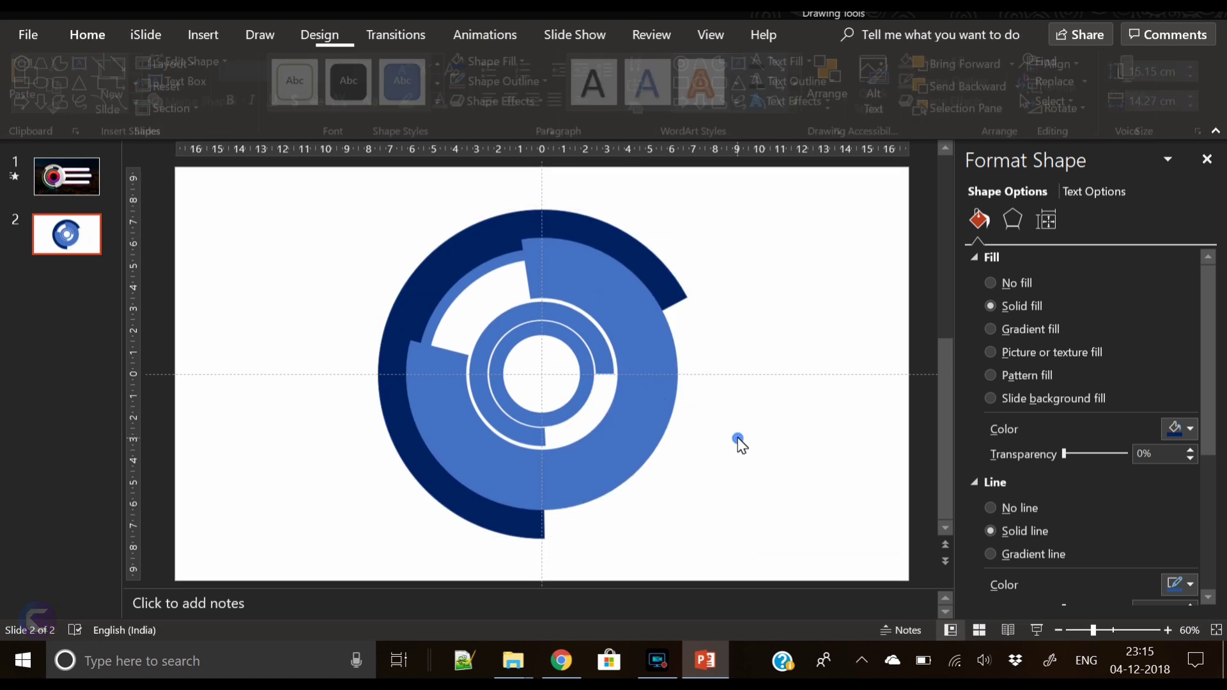
click(204, 38)
Draw a large blue donut from the slide centre and align it to the middle.
click(300, 89)
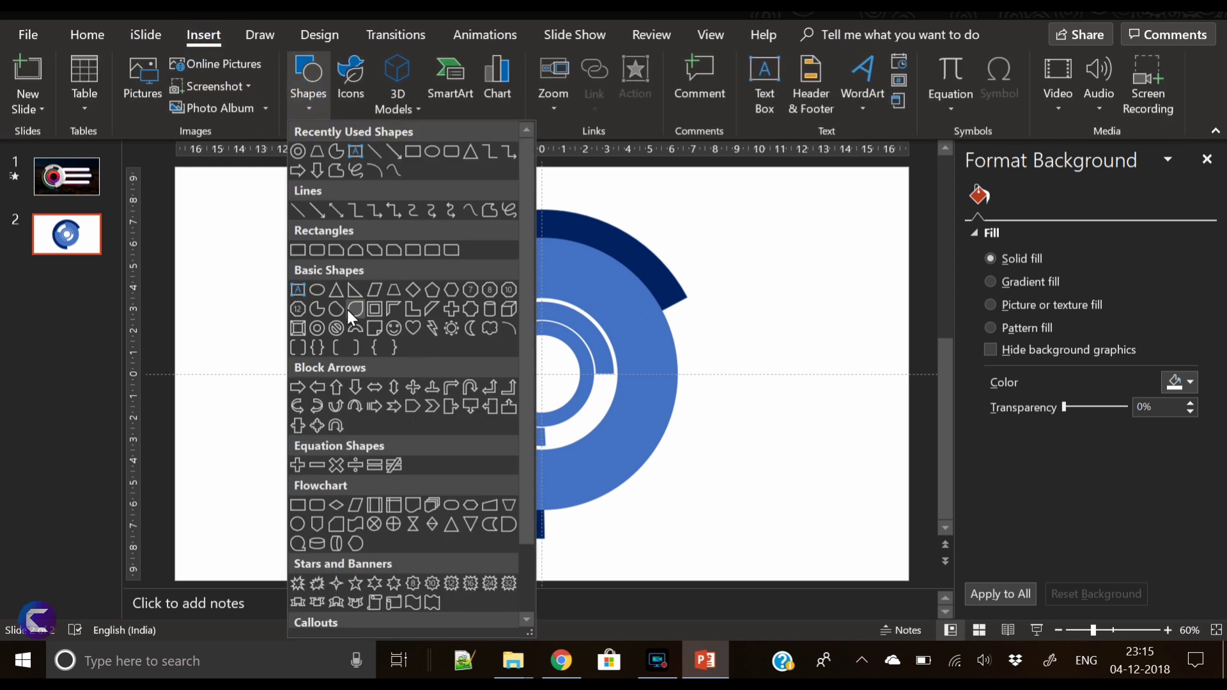
click(316, 329)
drag(539, 376, 705, 498)
drag(706, 498, 712, 501)
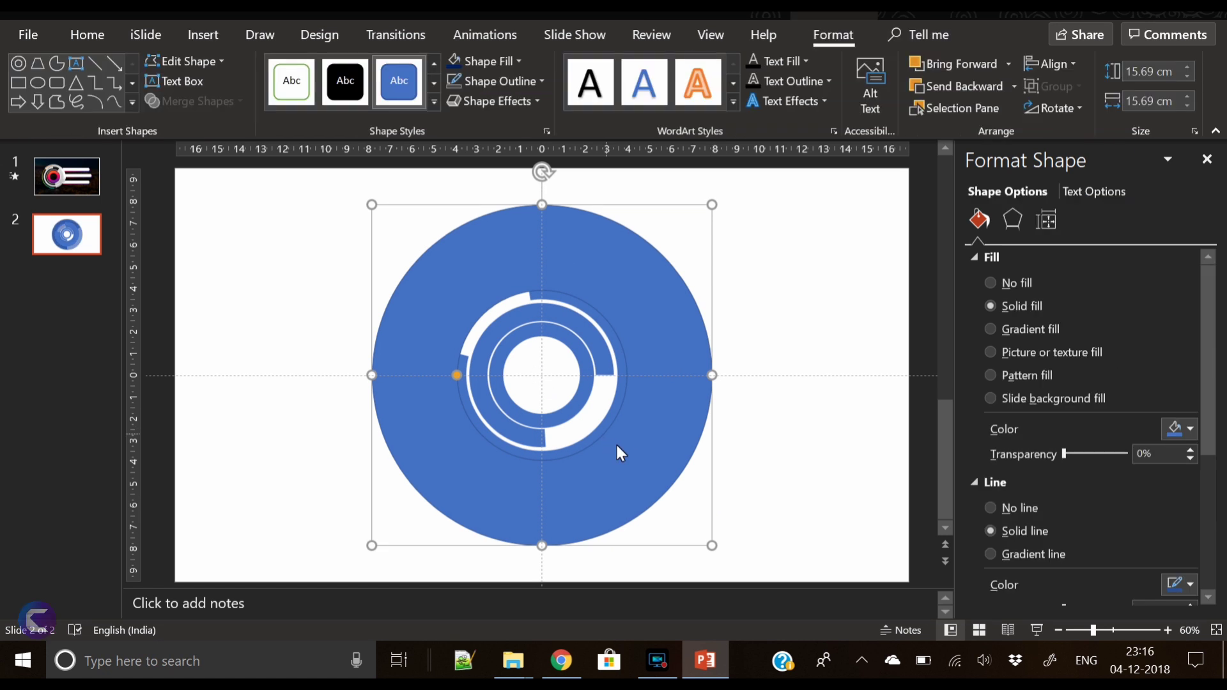
click(629, 447)
drag(629, 451, 630, 447)
click(1047, 64)
click(1061, 66)
click(1063, 68)
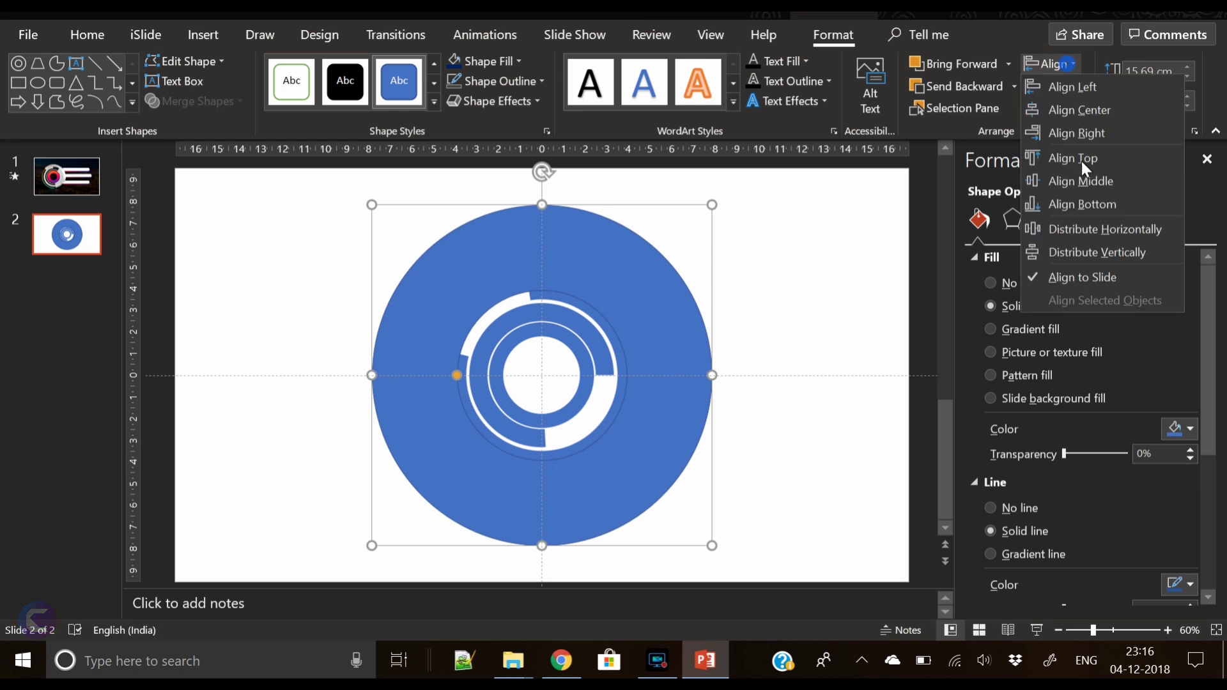
click(1081, 181)
click(807, 334)
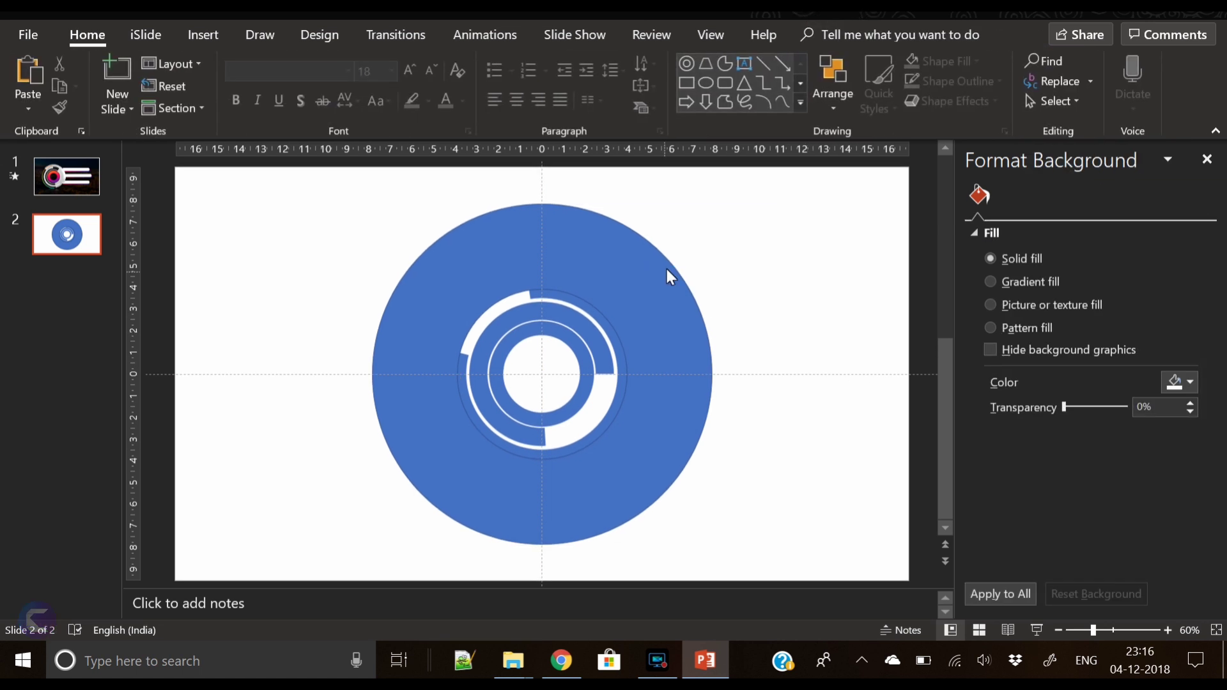
Add a 15.69 cm Pie wedge over the lower half at 22% transparency.
click(199, 35)
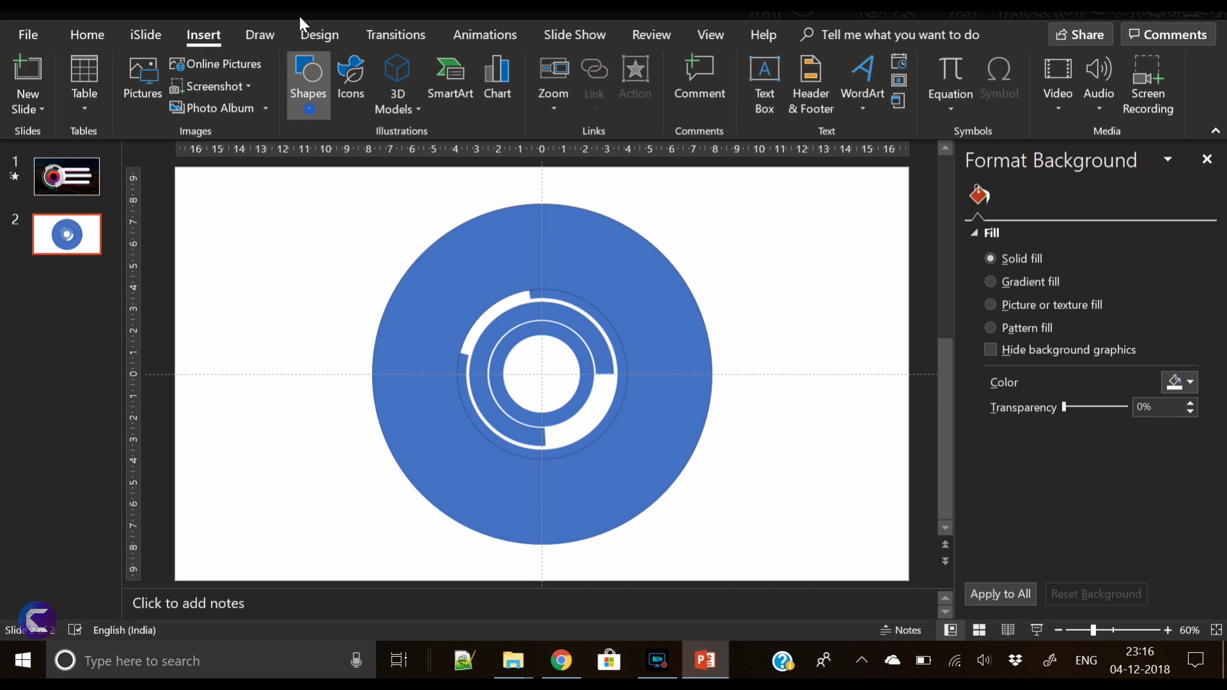
click(309, 108)
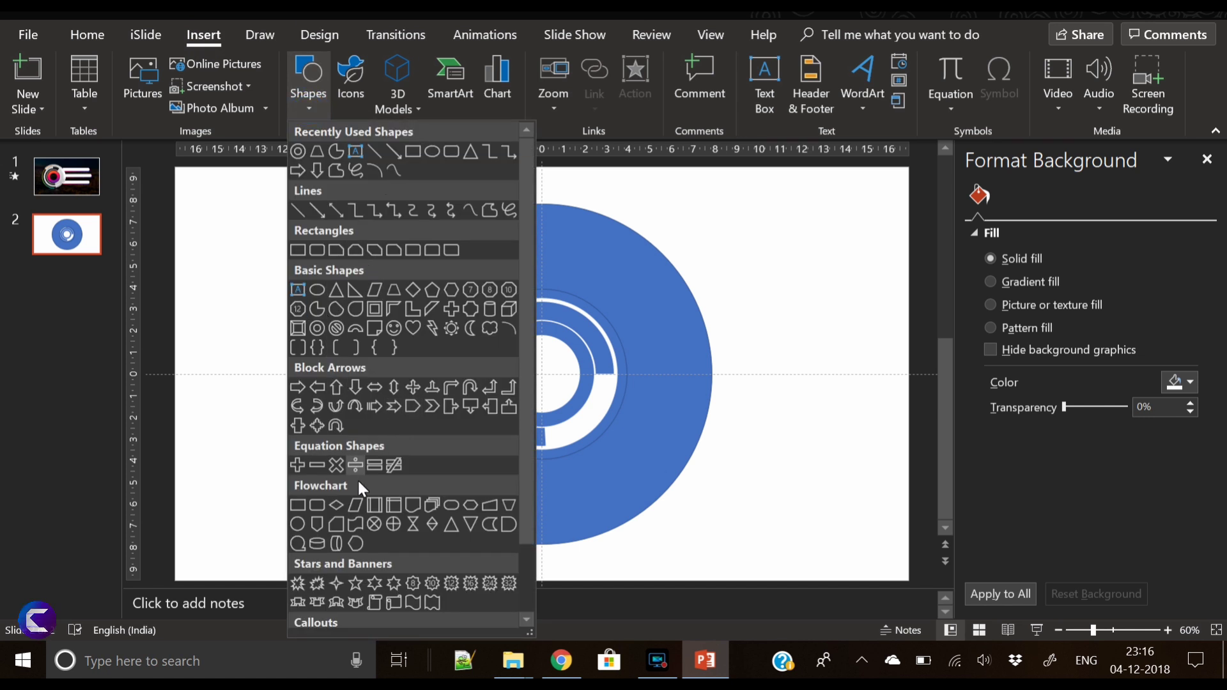
click(335, 151)
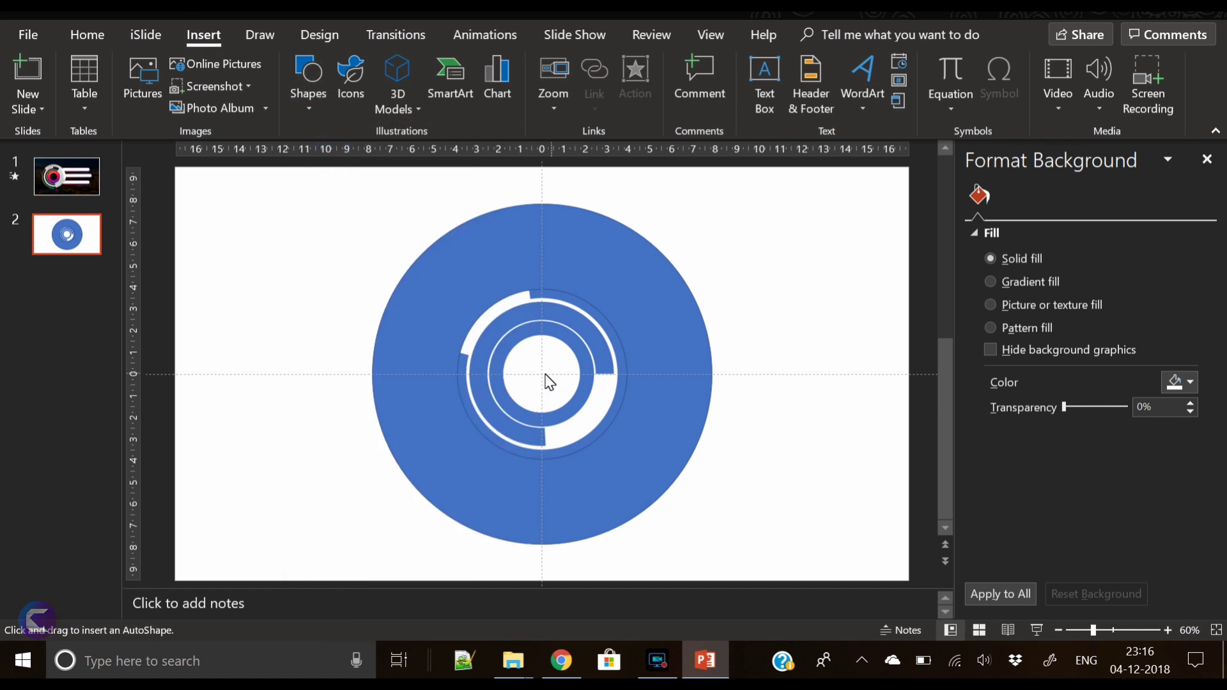
drag(545, 382, 735, 425)
drag(542, 187, 451, 383)
click(633, 249)
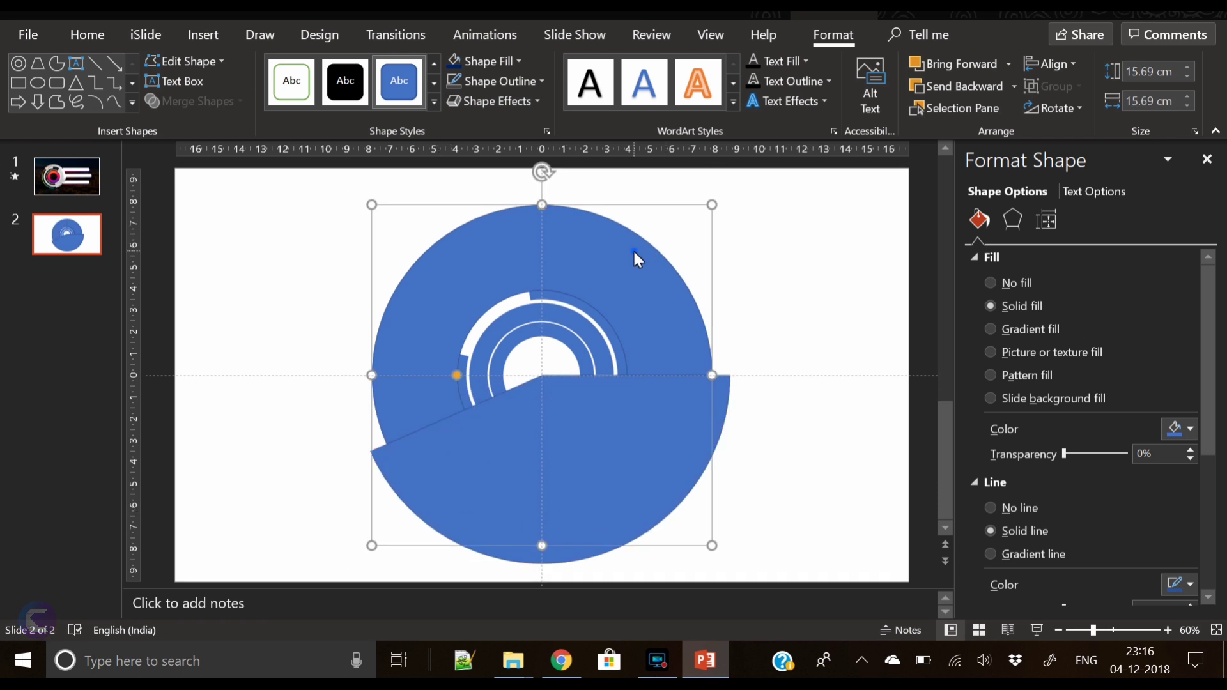
mouse_move(1064, 453)
mouse_down()
mouse_move(1089, 458)
mouse_move(1072, 455)
mouse_up()
click(906, 233)
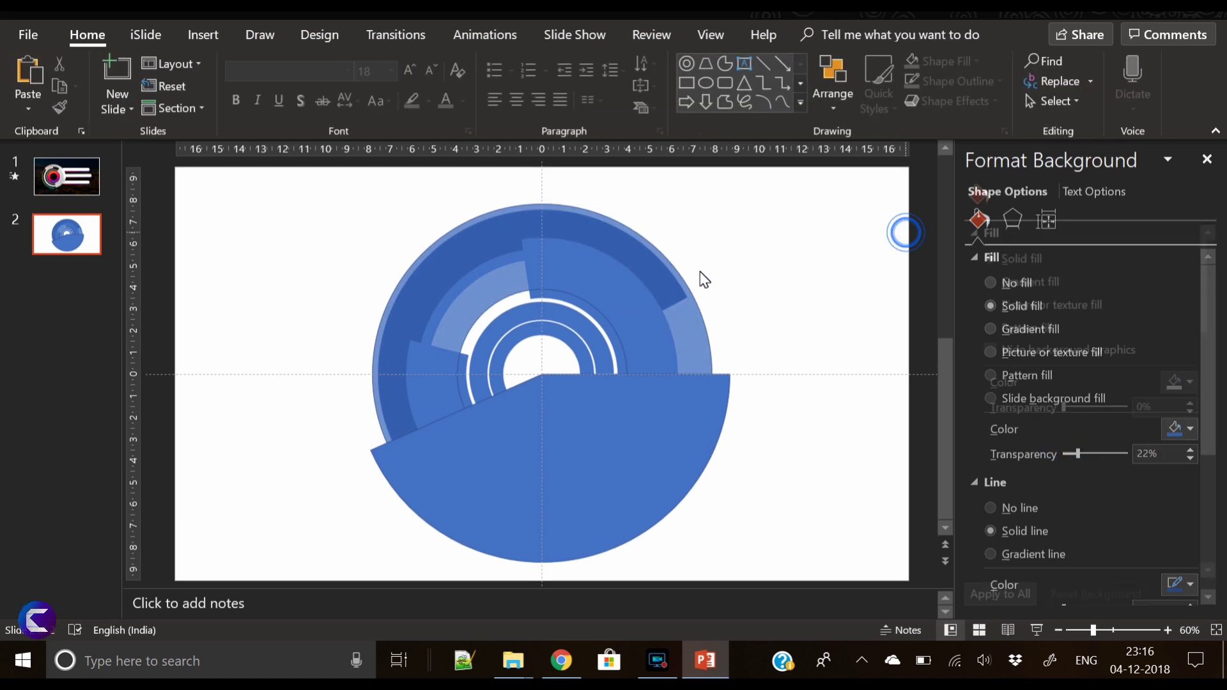
Adjust the thickness of the inner and outer rings and widen the pie wedge.
click(685, 282)
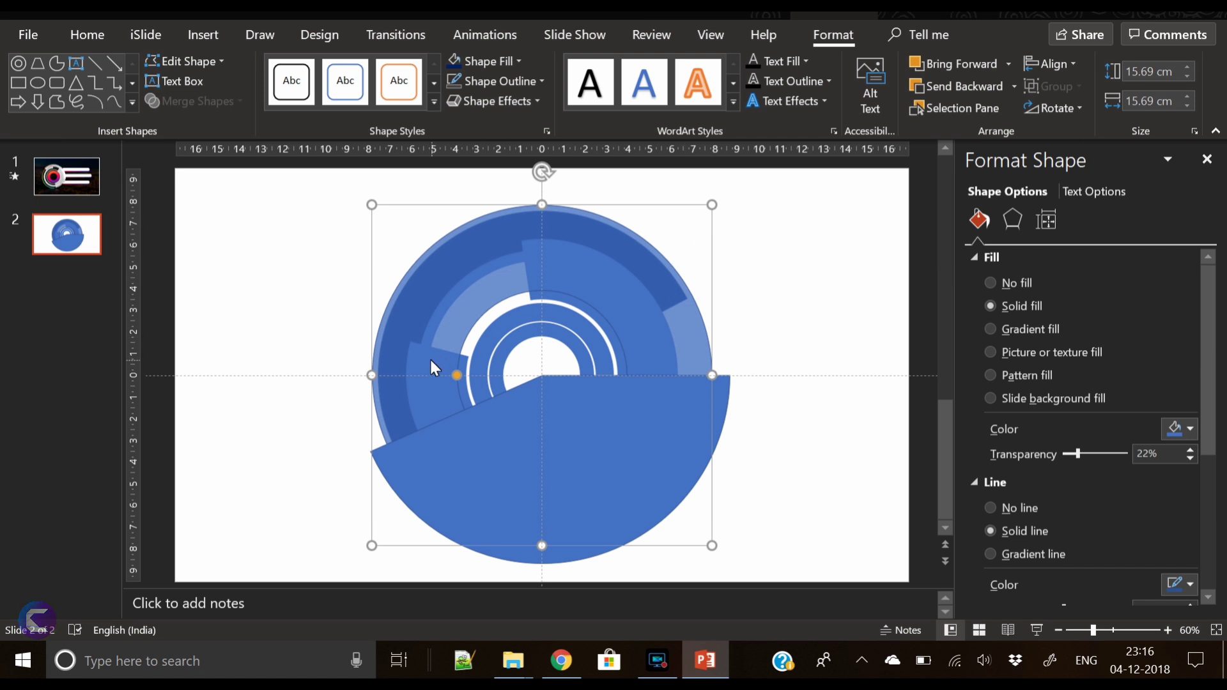
drag(456, 375, 387, 368)
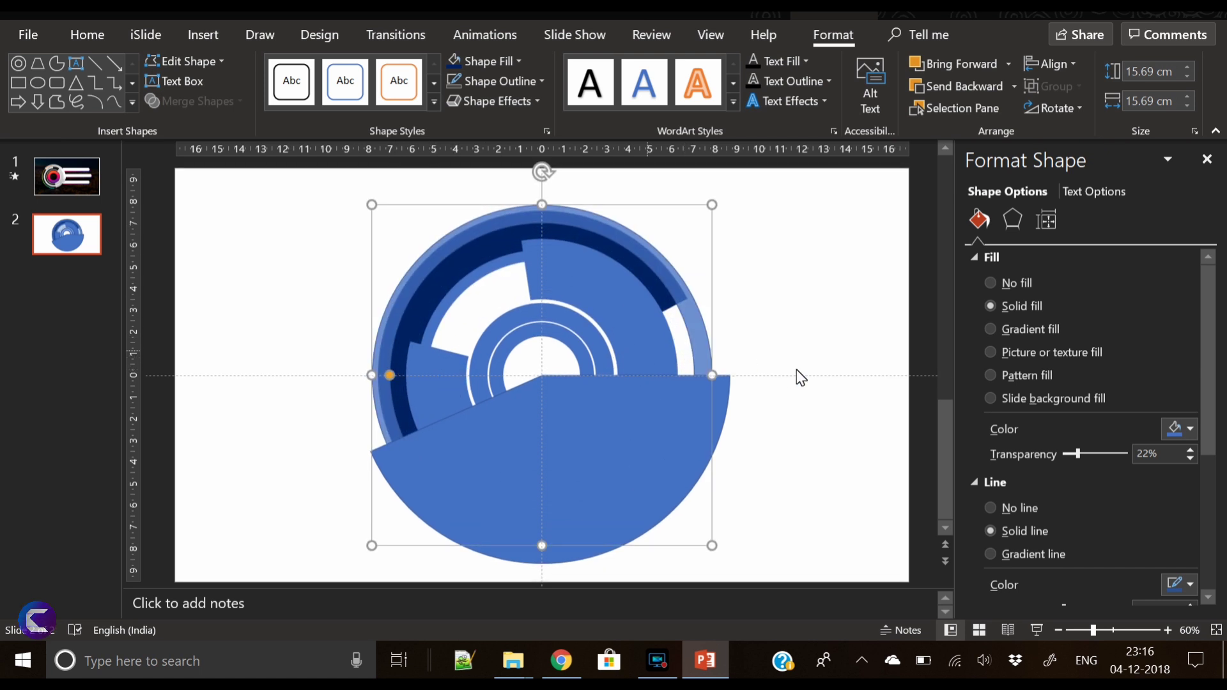
click(728, 412)
drag(735, 377, 354, 447)
click(416, 220)
drag(629, 192, 587, 191)
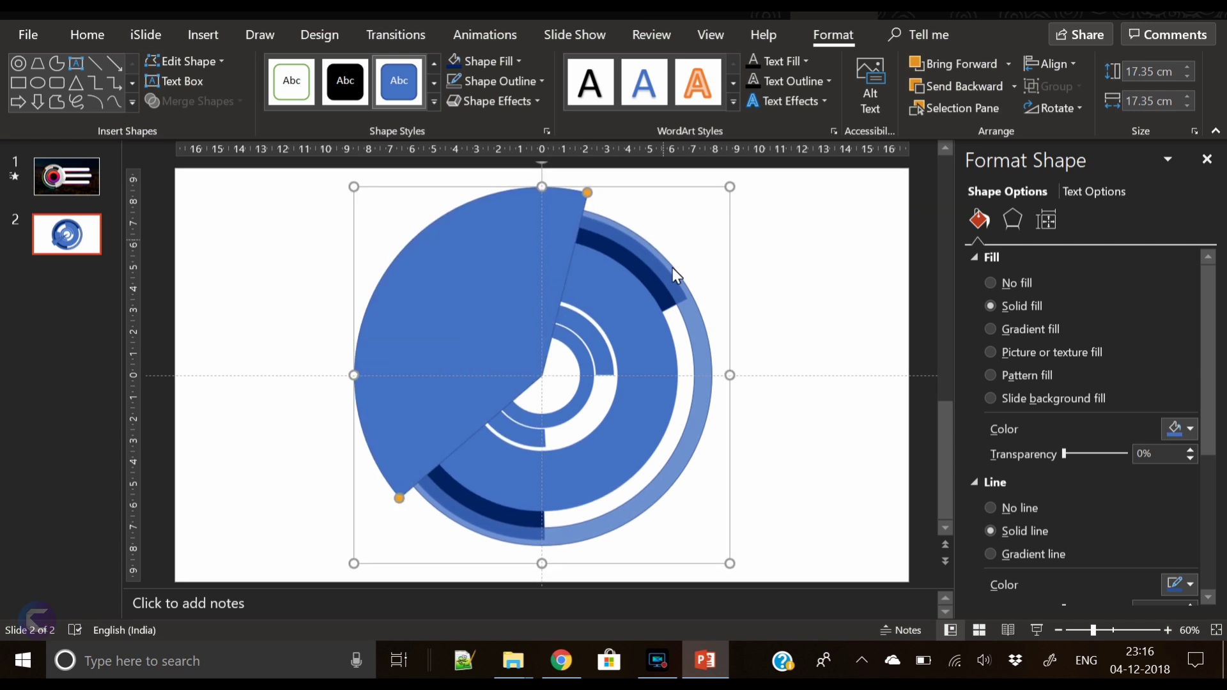
Subtract the pie wedge from the outer ring, then remove the arc's outline and set 0% transparency.
click(682, 306)
shift+click(493, 296)
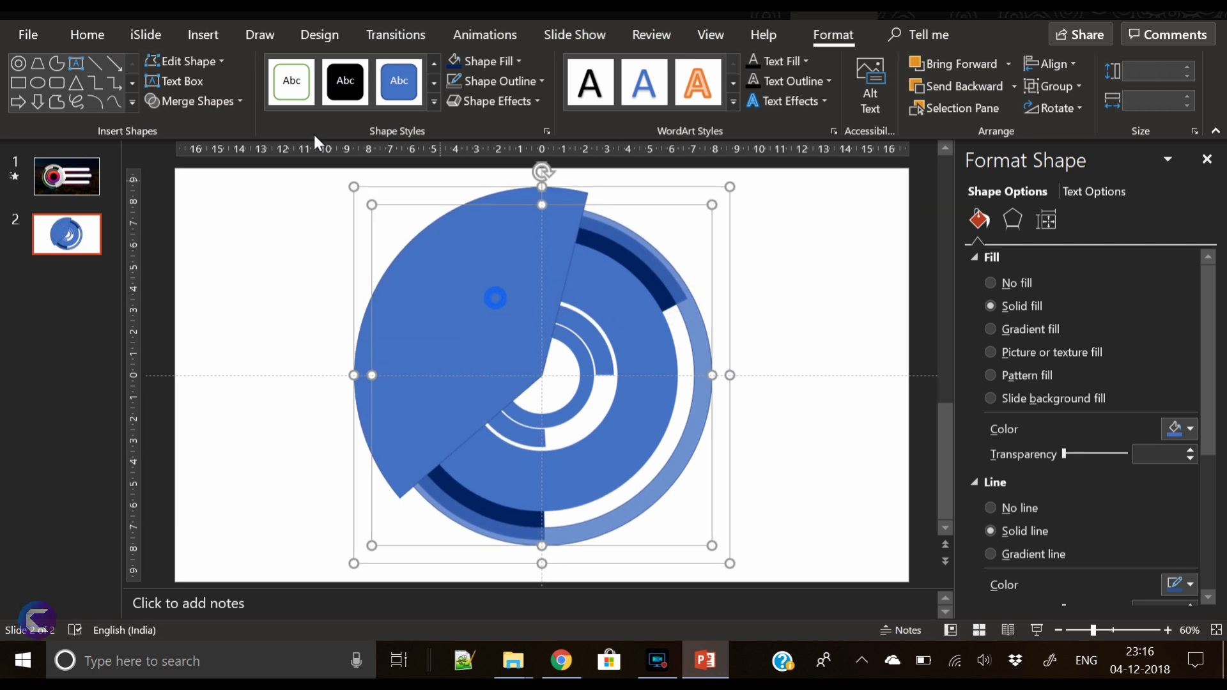
click(197, 102)
click(184, 205)
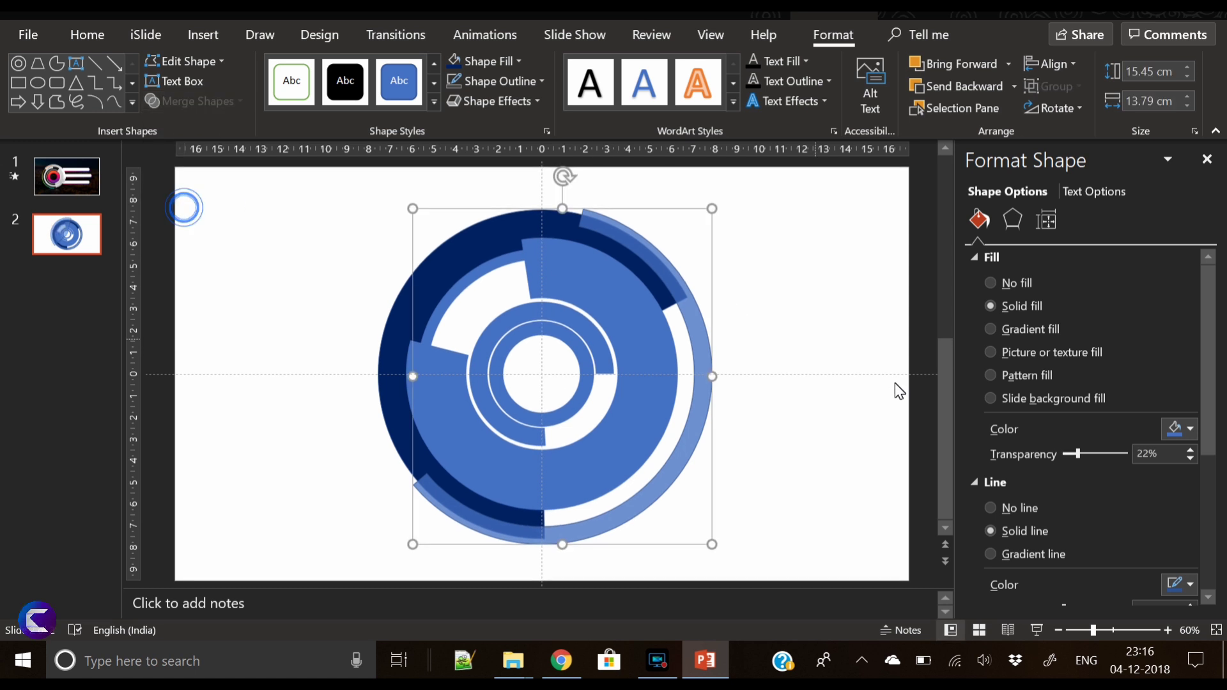
click(456, 80)
drag(1078, 453, 1005, 455)
click(801, 241)
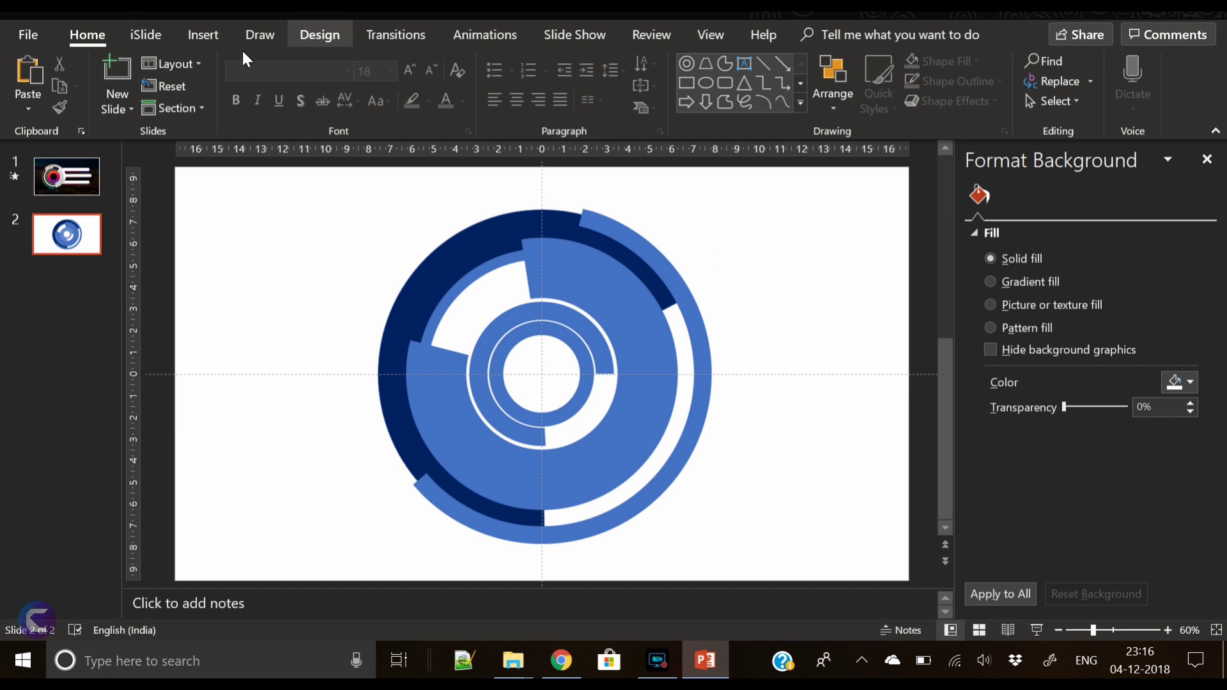
click(191, 34)
Draw a large donut from the slide centre and send it behind the arcs.
click(300, 96)
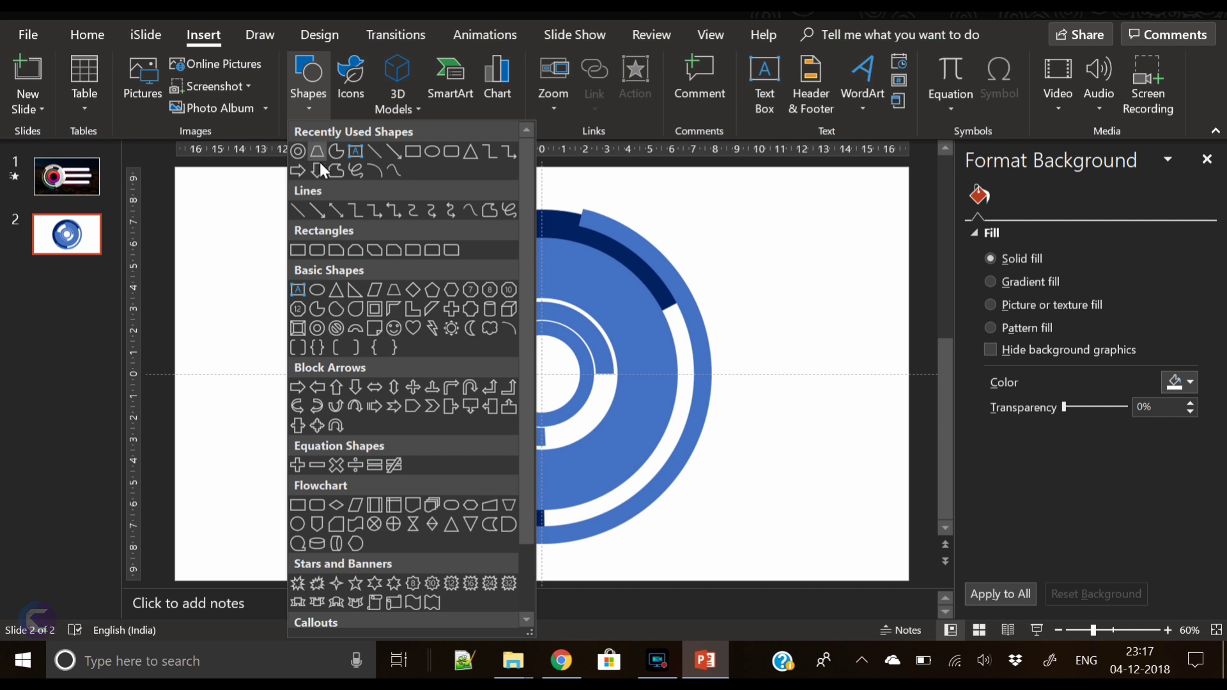
click(300, 164)
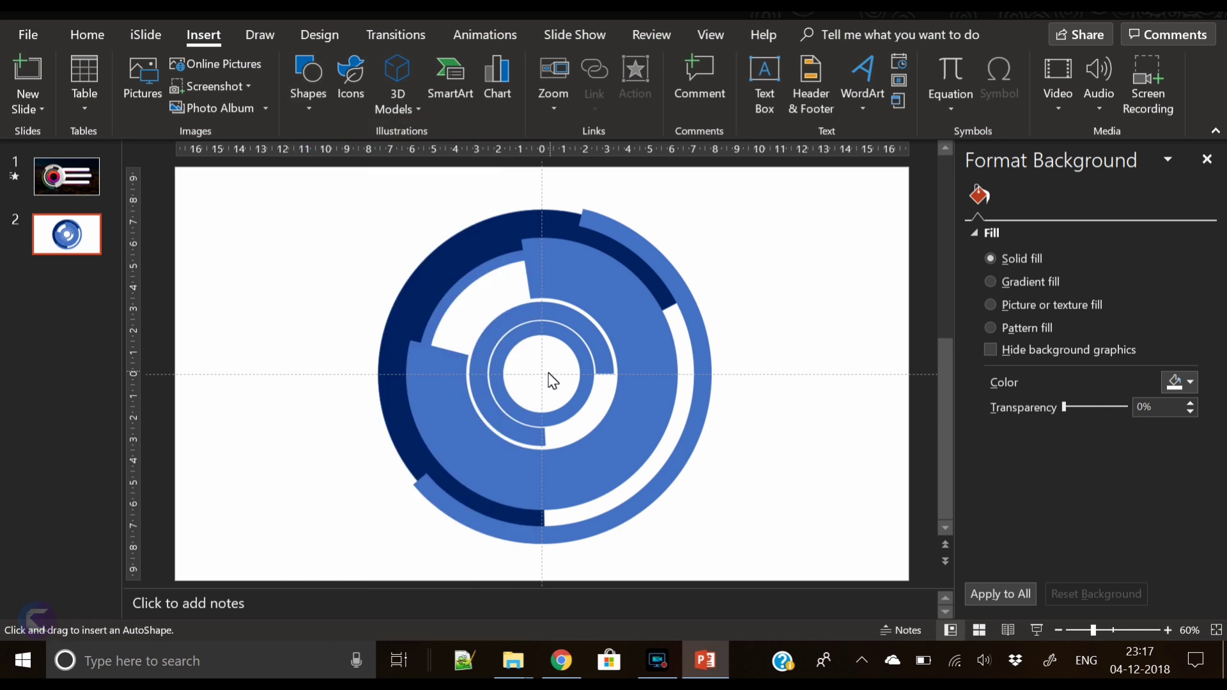
drag(542, 374, 734, 441)
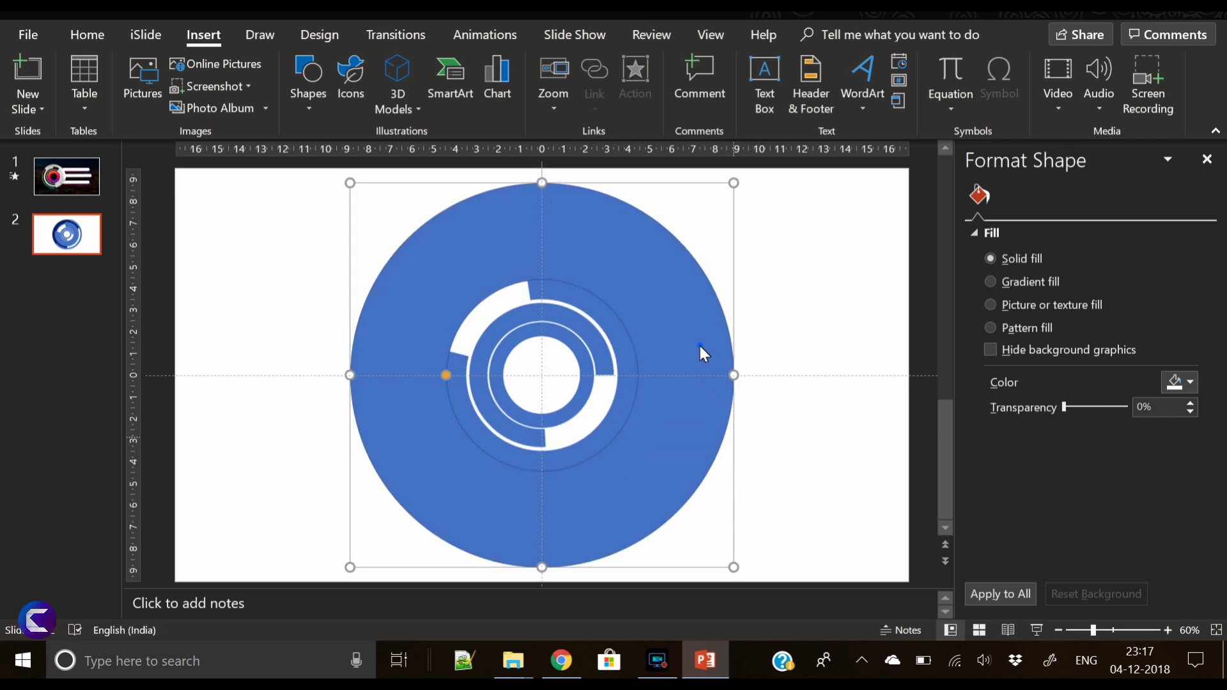
right_click(701, 351)
click(768, 413)
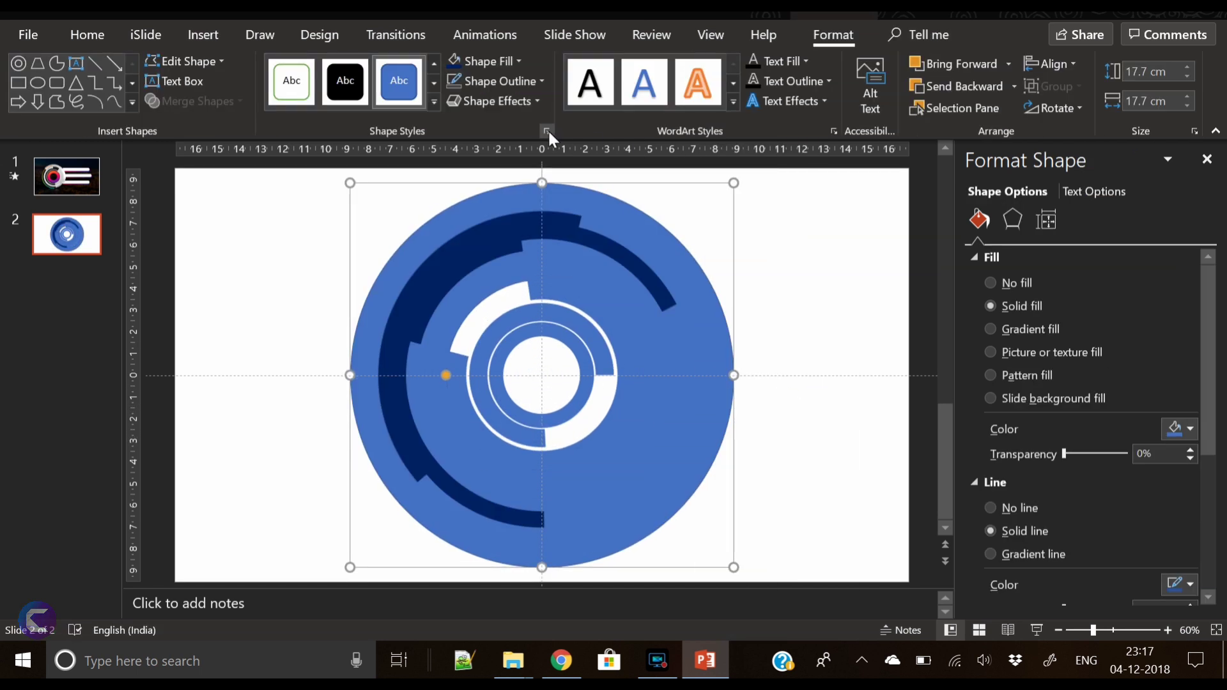
Give the donut no outline, align it to the middle, thin it to a narrow ring, and set no fill.
click(450, 78)
click(1048, 64)
click(1067, 99)
click(1073, 64)
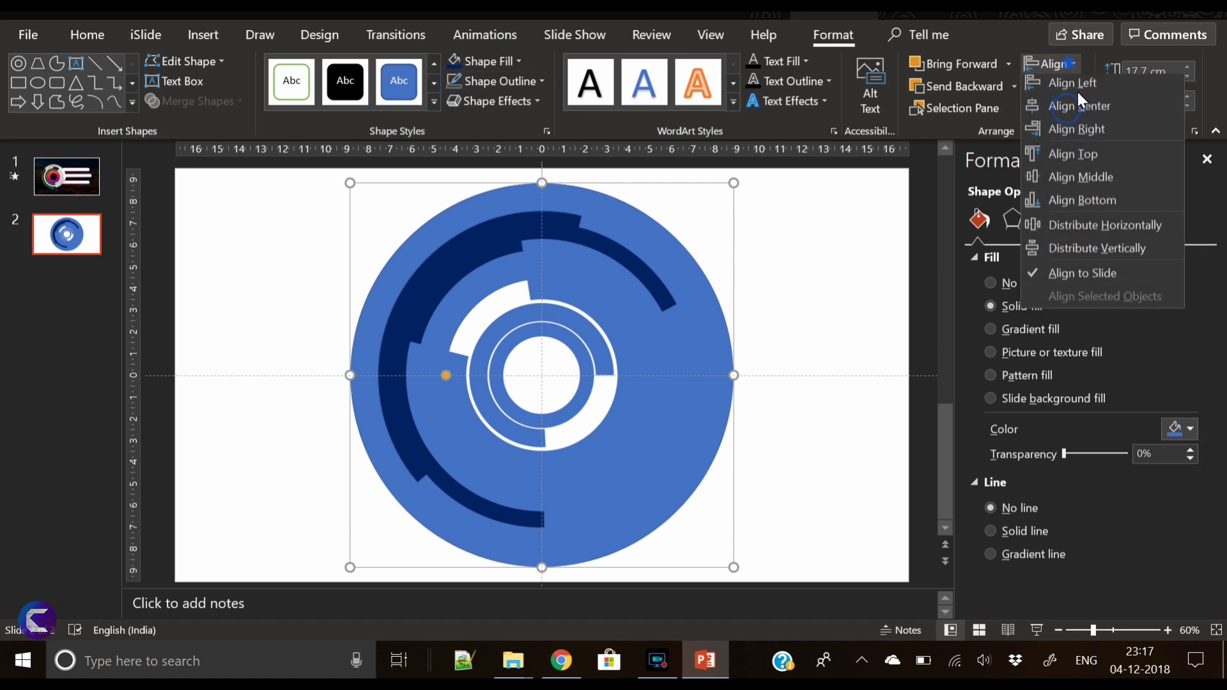
click(1085, 181)
drag(446, 376, 356, 383)
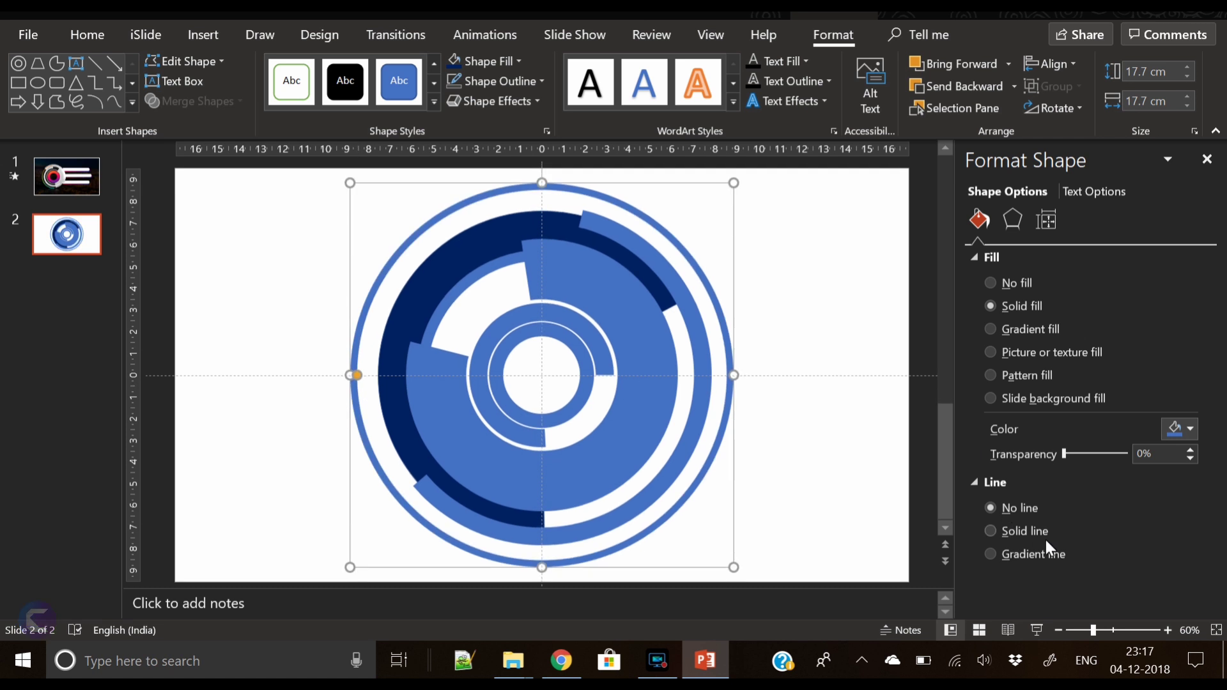
click(1010, 281)
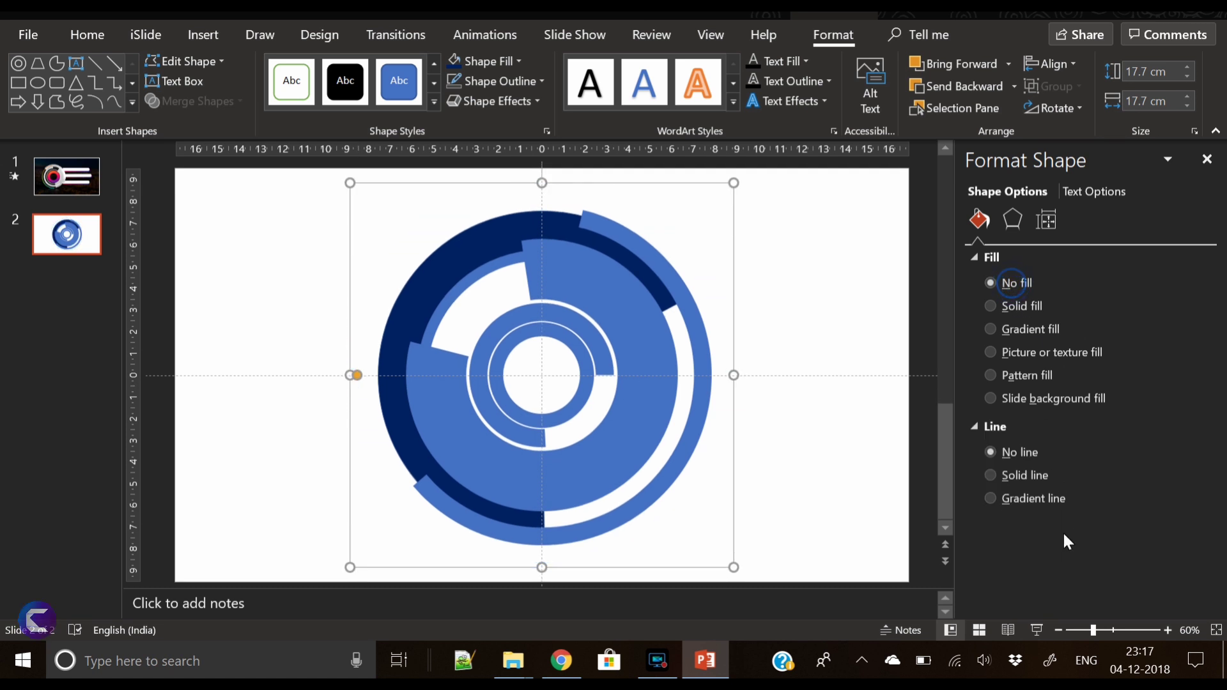
Give the outer ring a solid line outline with a dashed dash type.
click(1037, 475)
scroll(1150, 521, down, 2)
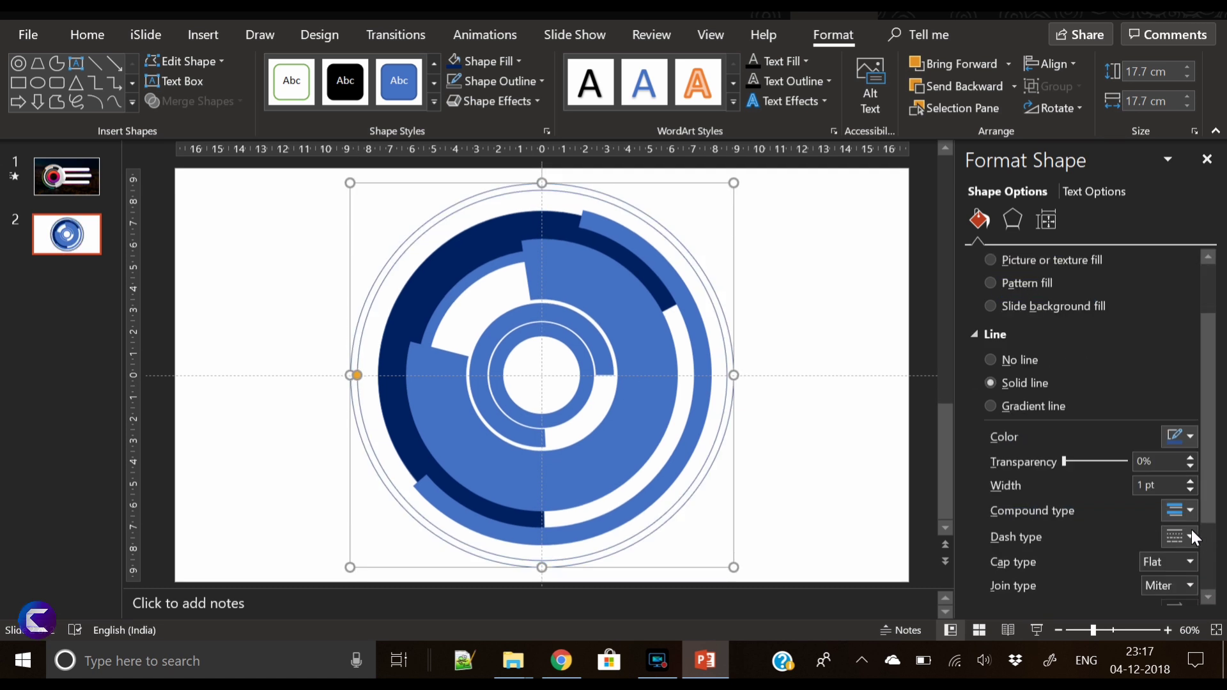
click(1183, 536)
click(1174, 456)
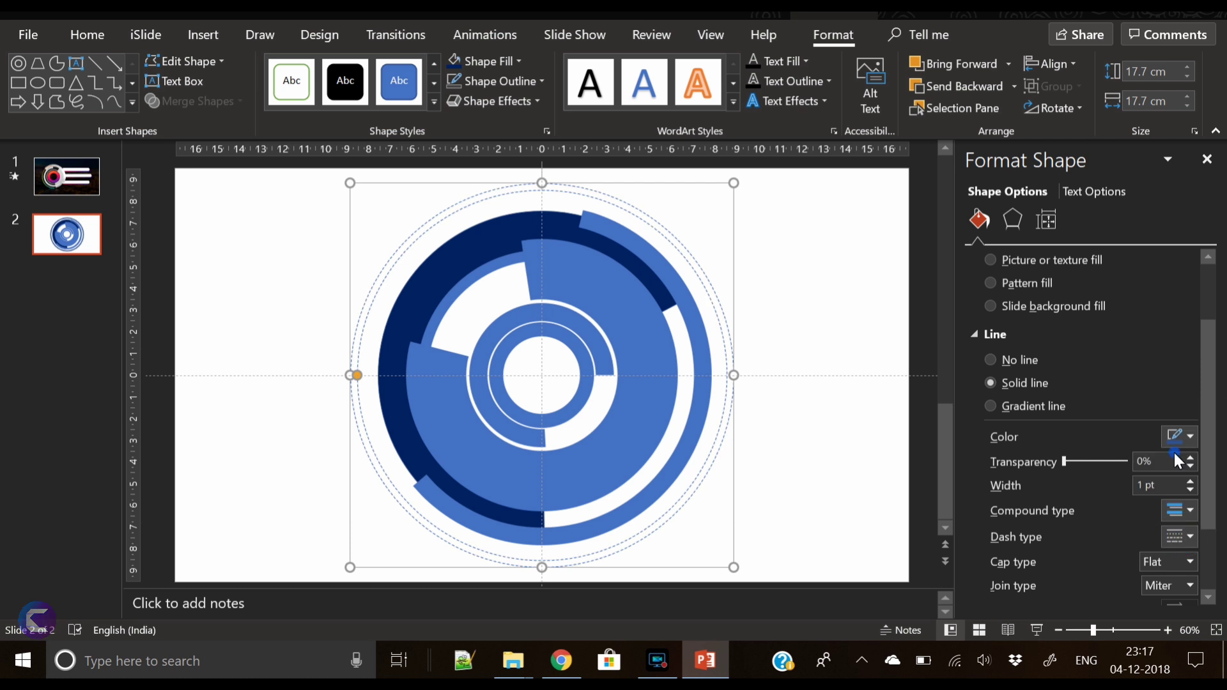
click(1190, 539)
click(1190, 539)
Apply a compound line style to the dashed outline, keeping transparency at 0%.
click(1188, 510)
click(1196, 572)
drag(1064, 460, 999, 466)
click(360, 374)
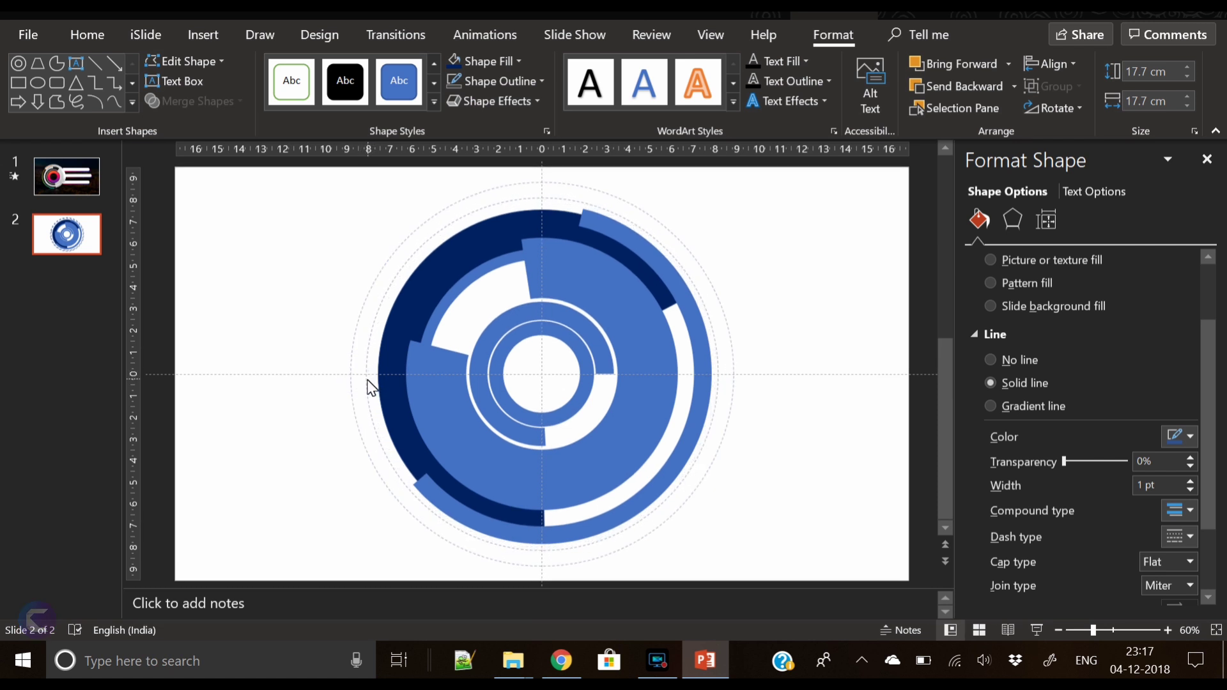
click(787, 436)
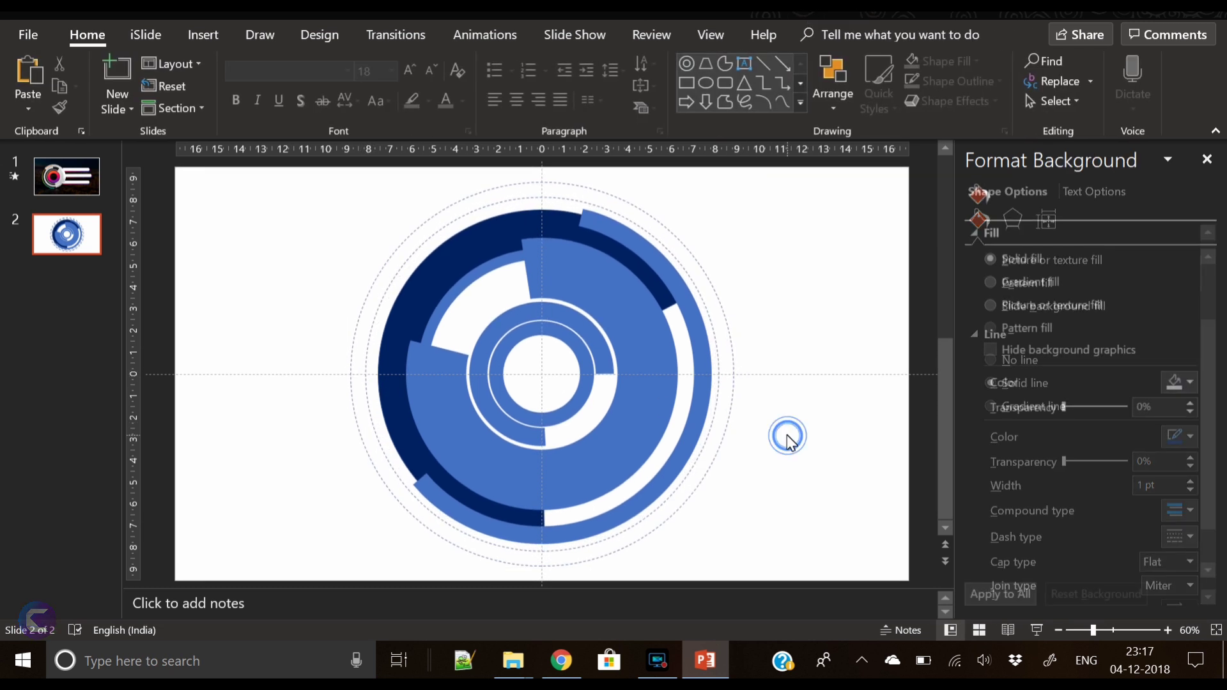
click(657, 313)
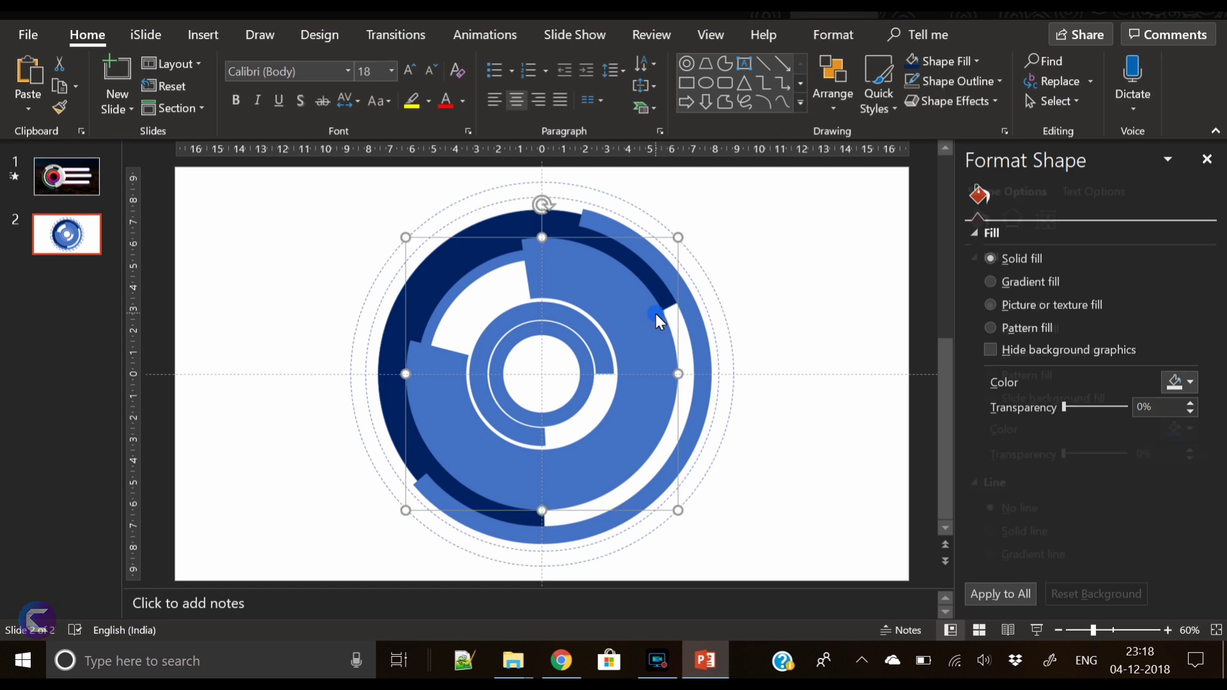